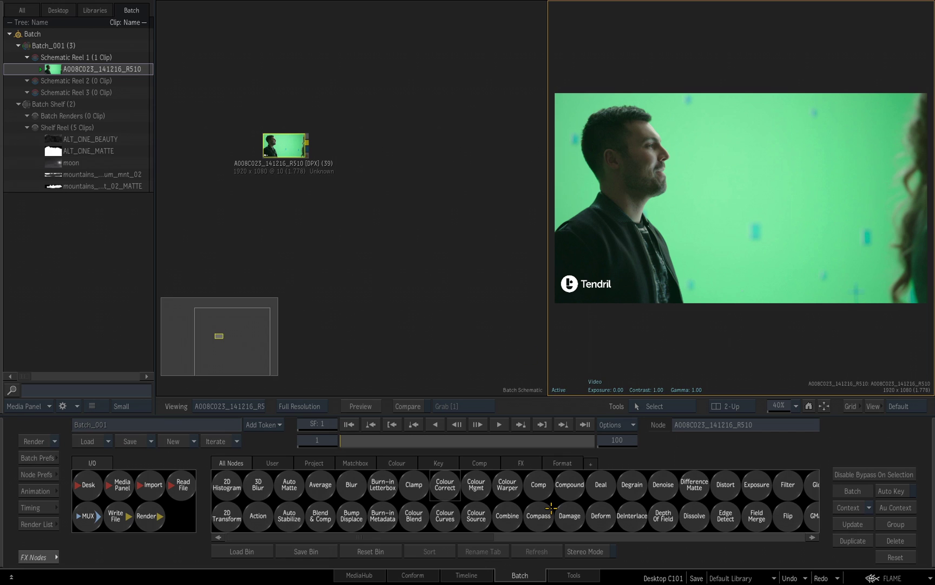
Browse the node bin categories, filter by C, and drop a Colour Warper (cwarp71) beside the clip.
click(310, 142)
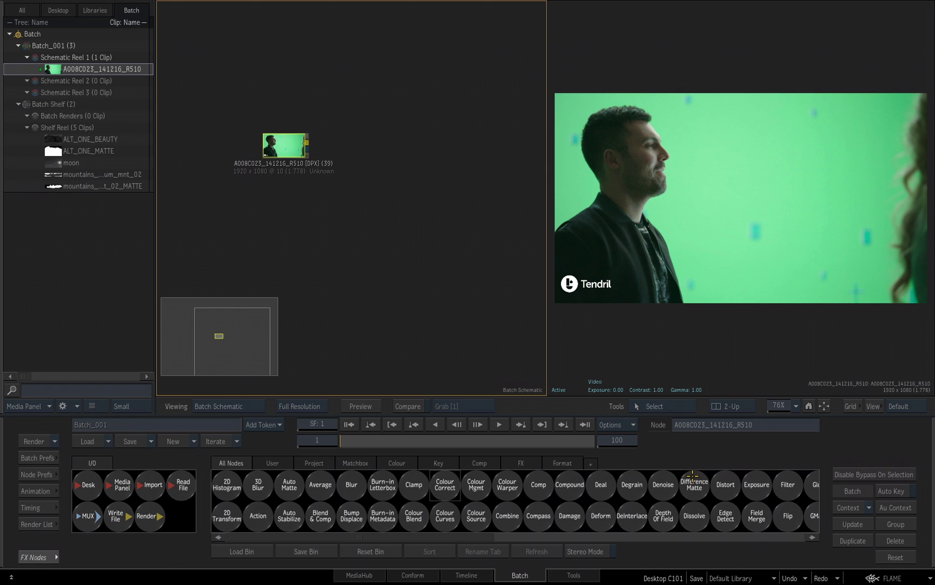
drag(445, 538, 291, 537)
click(397, 463)
click(497, 461)
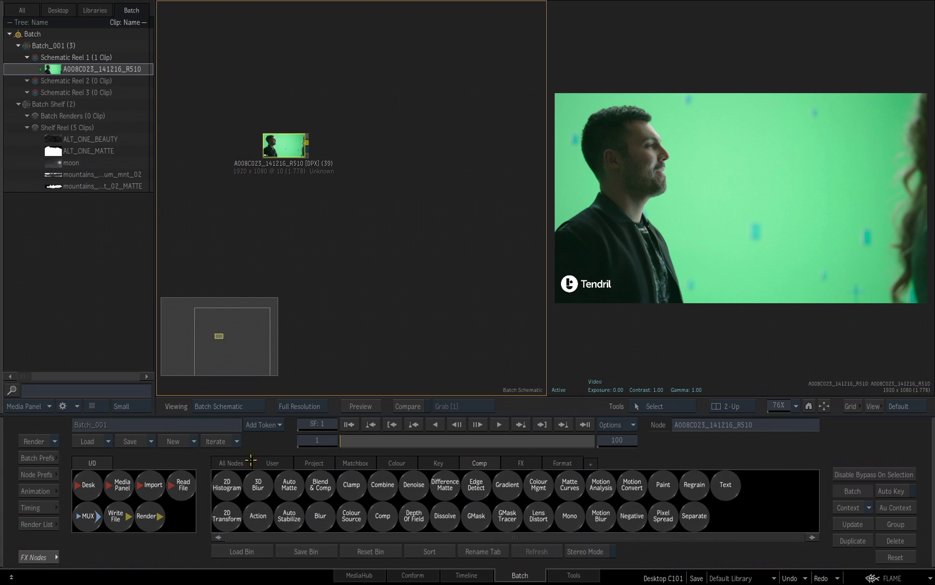
click(233, 460)
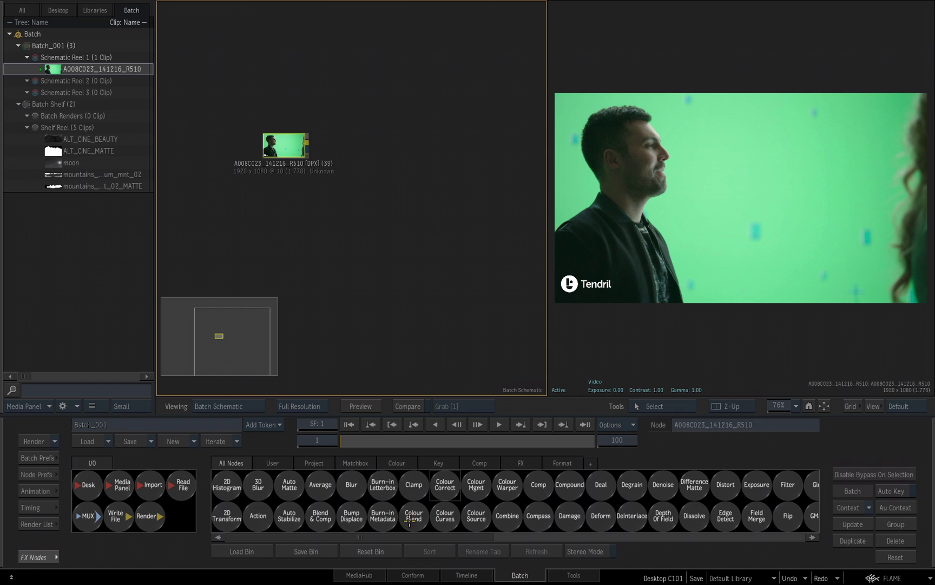
drag(404, 541, 370, 531)
key(c)
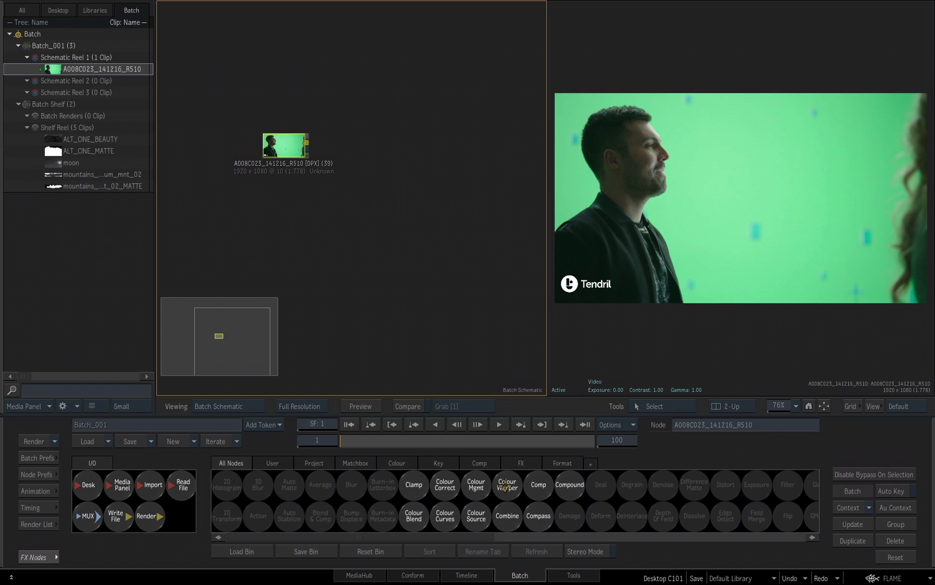
drag(505, 486, 387, 145)
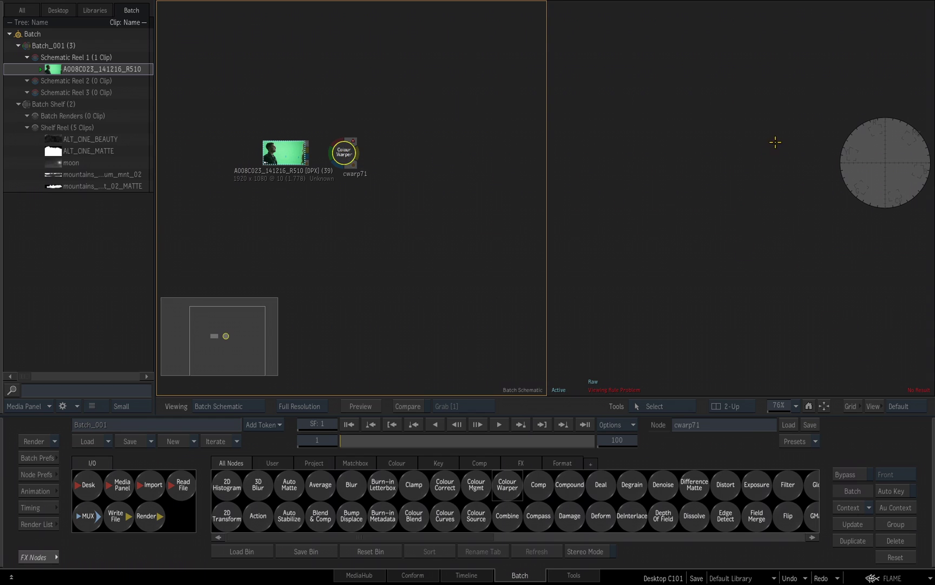
Zoom in on the schematic and frame the clip and cwarp71 nodes so both appear large.
click(751, 193)
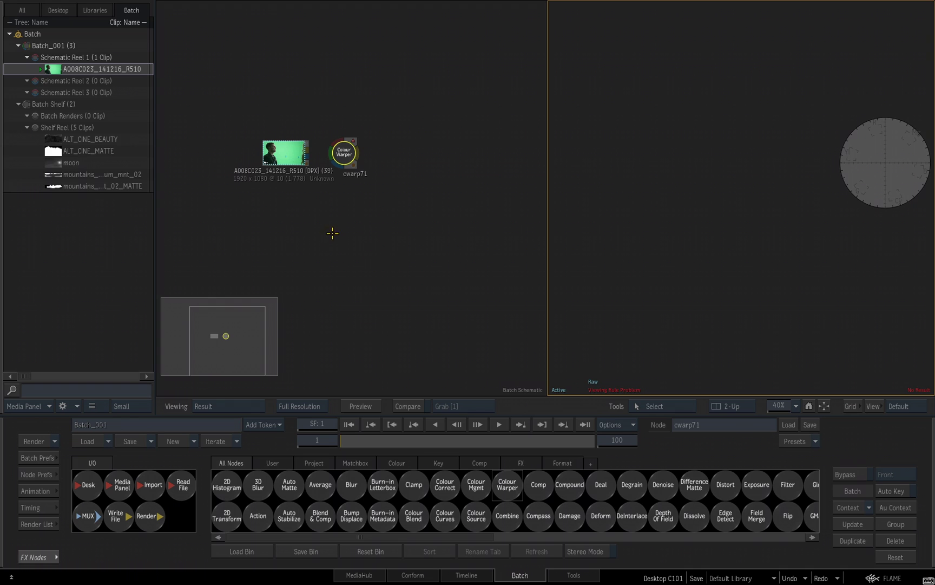
drag(294, 219, 31, 357)
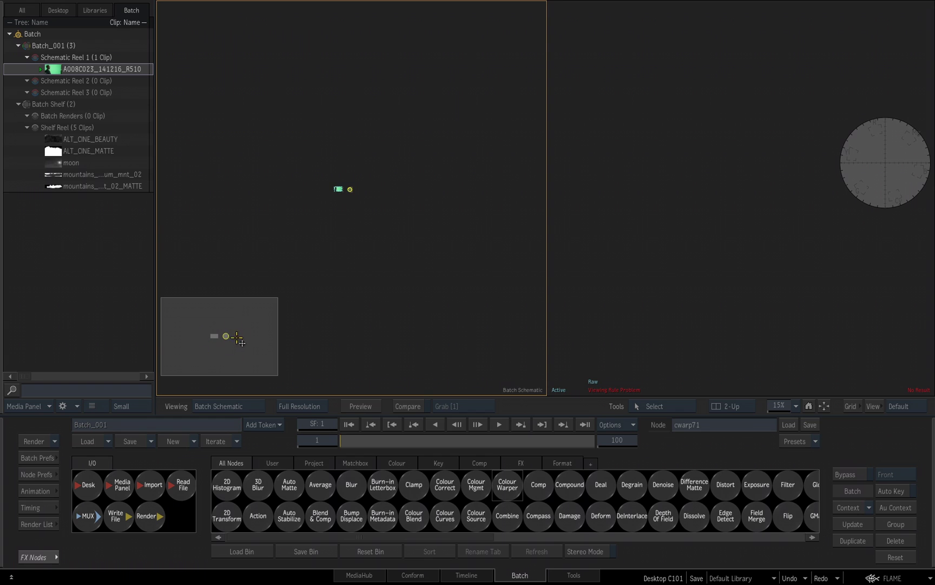
drag(206, 326, 233, 346)
drag(233, 346, 234, 348)
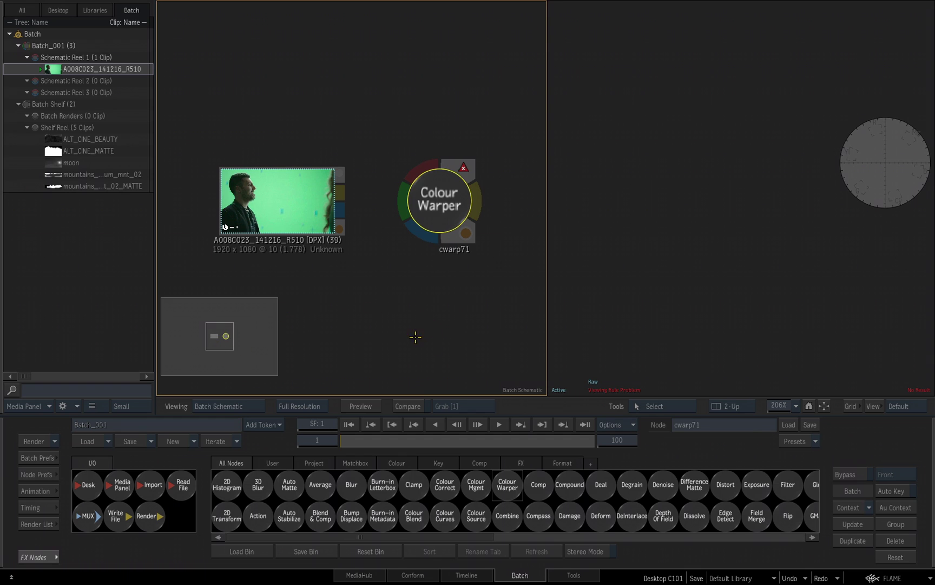
mouse_move(438, 204)
mouse_down()
mouse_move(412, 205)
mouse_move(437, 204)
mouse_up()
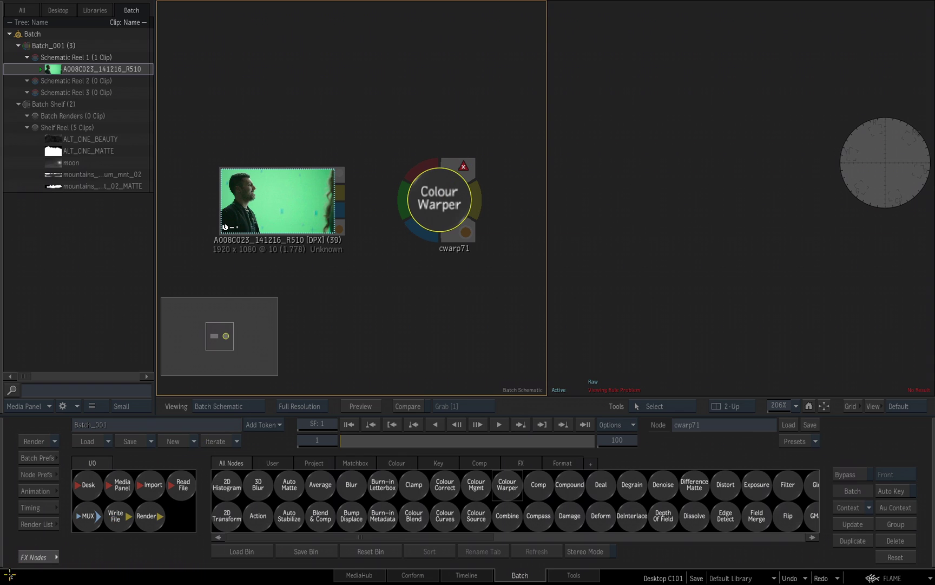
click(8, 577)
Line up the clip and cwarp71 side by side and wire the clip's output into cwarp71.
drag(272, 195, 251, 173)
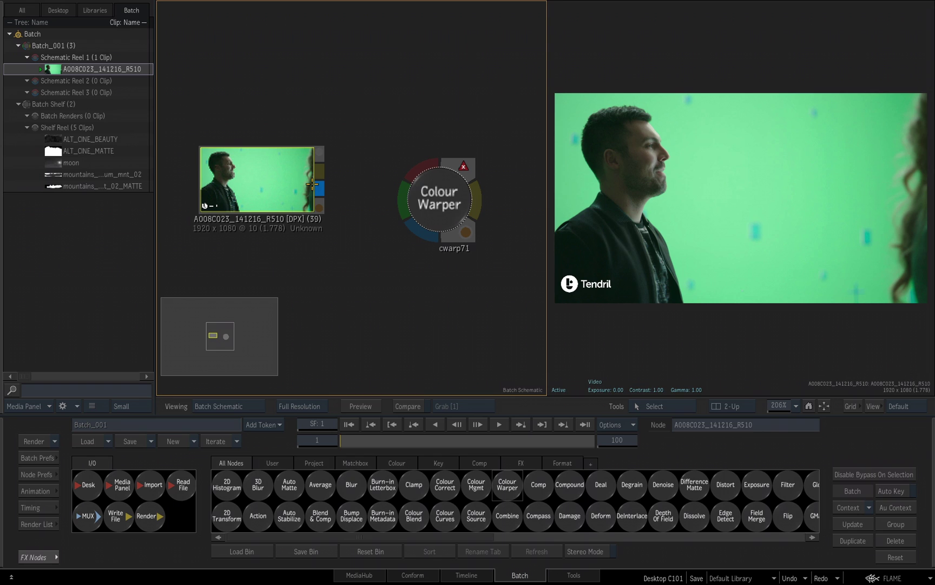
drag(439, 193, 439, 171)
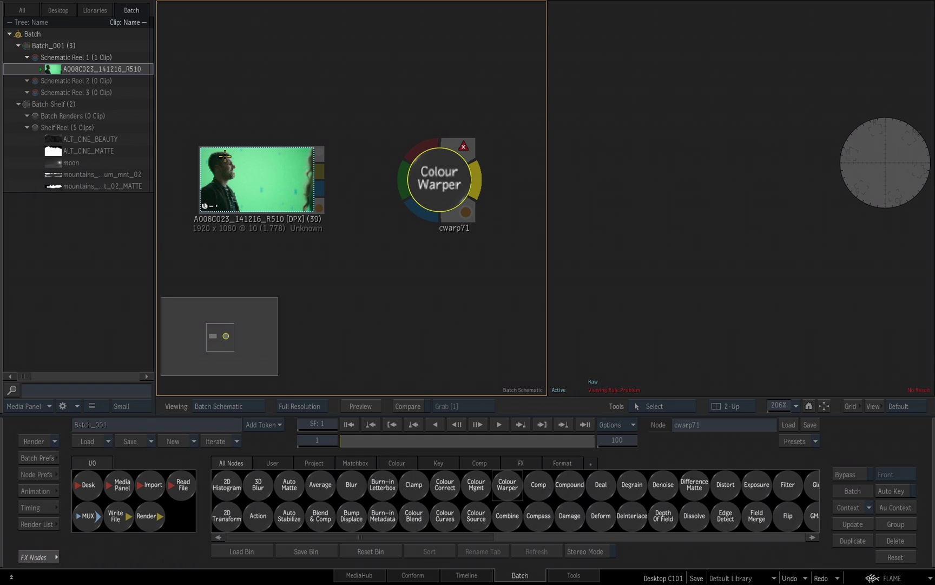
drag(321, 169, 426, 145)
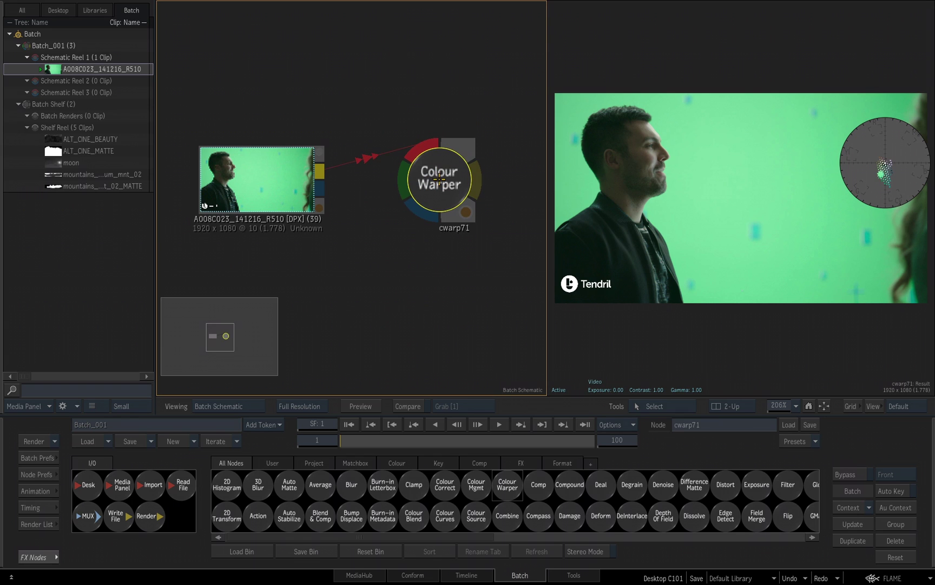
Open cwarp71's editor, toggle between node bin and its controls, then reselect cwarp71 after the clip.
double_click(439, 174)
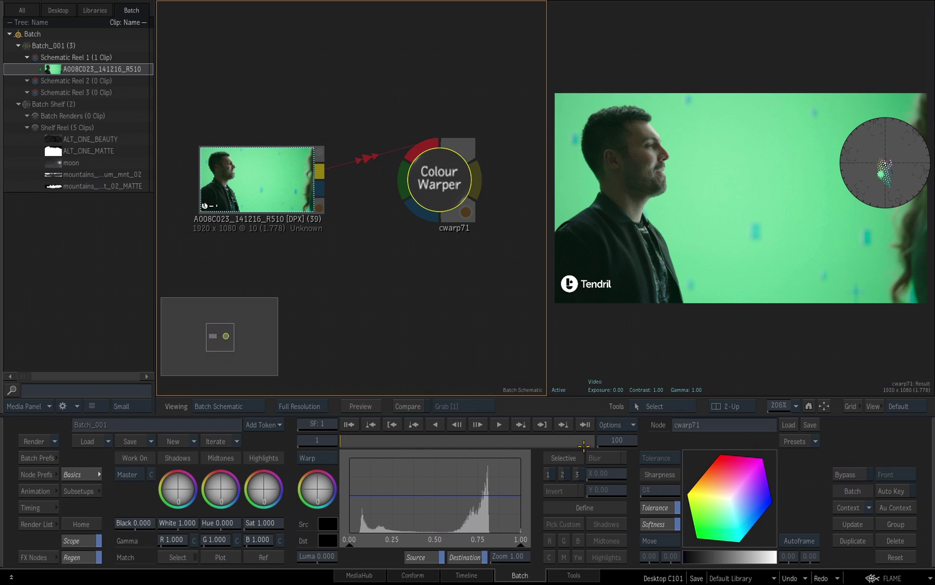
click(34, 558)
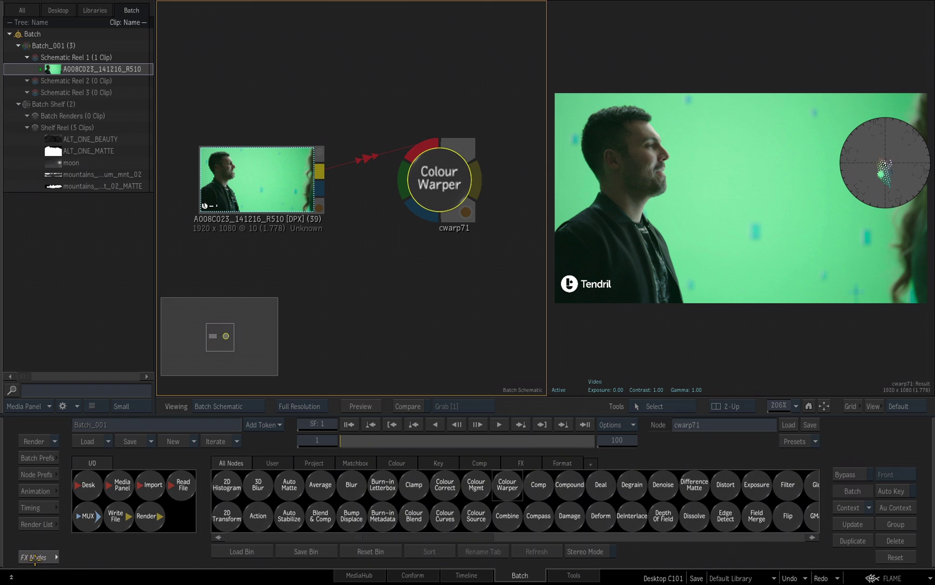
click(32, 557)
click(33, 558)
click(36, 557)
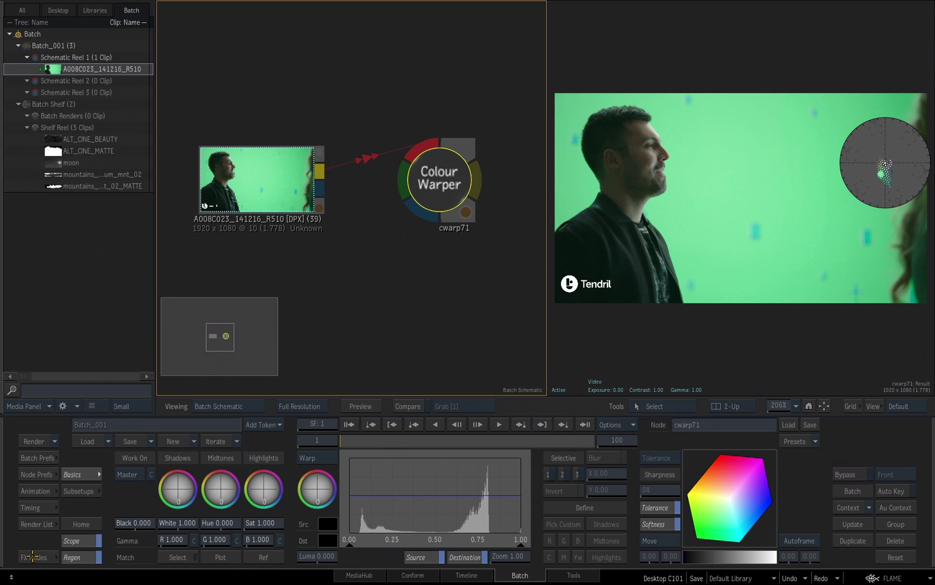
click(34, 558)
click(35, 558)
click(35, 557)
click(34, 558)
click(33, 558)
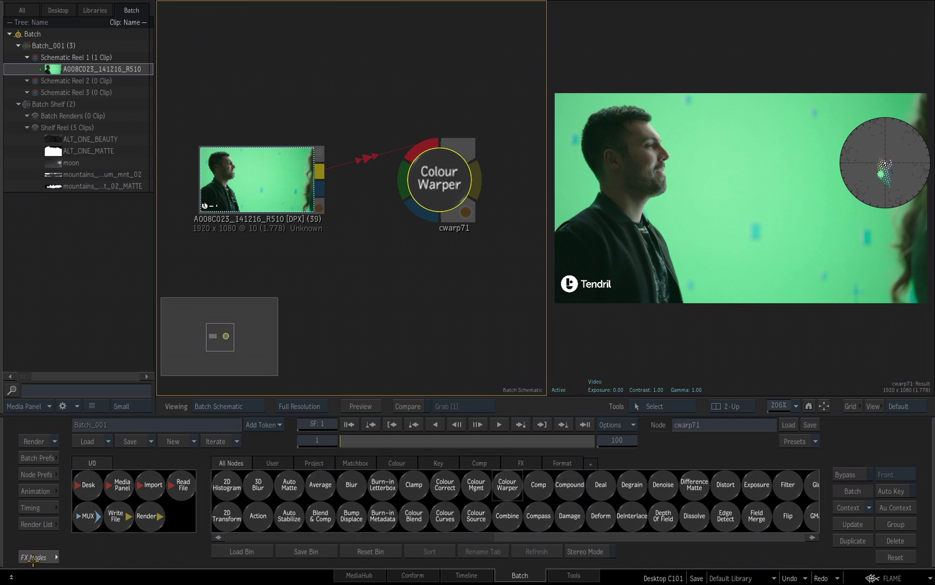
click(34, 557)
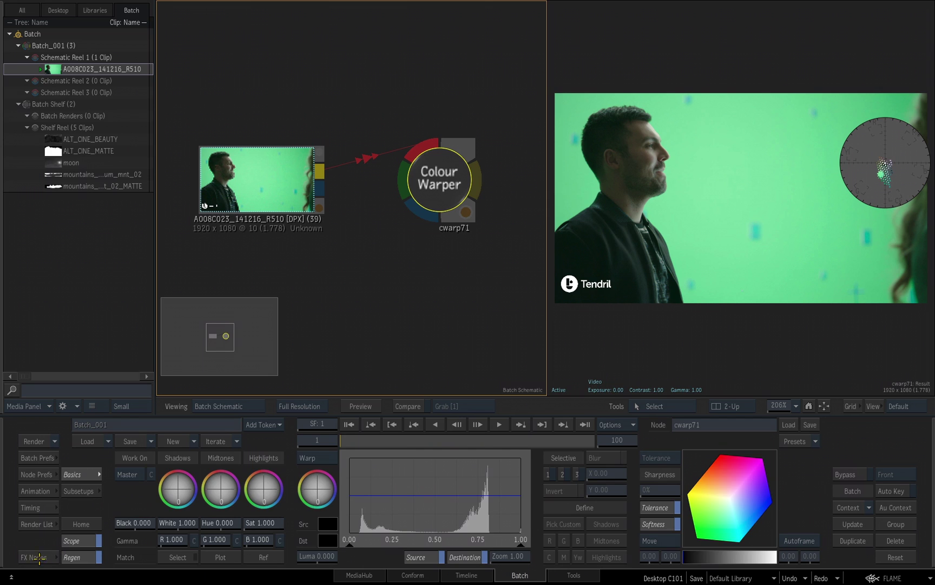
click(261, 181)
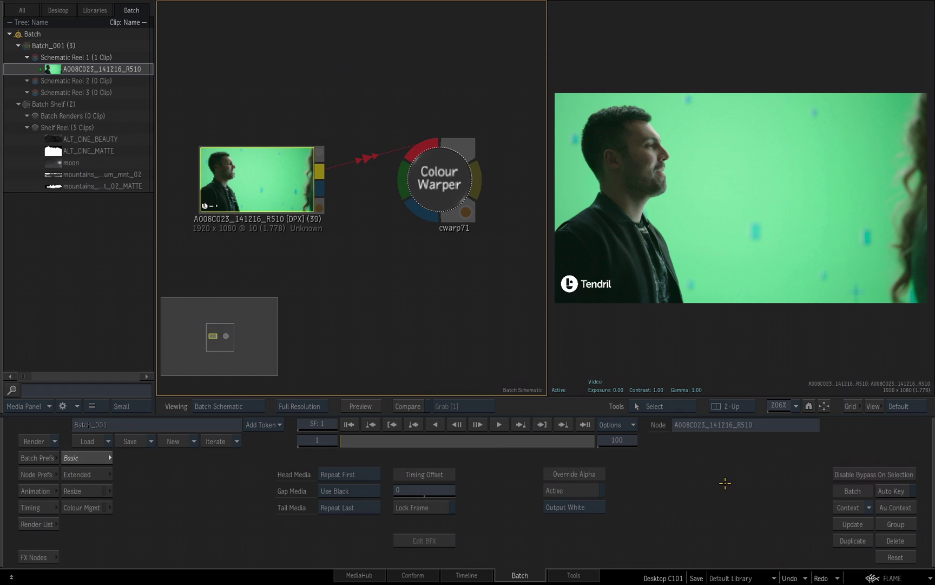
click(436, 180)
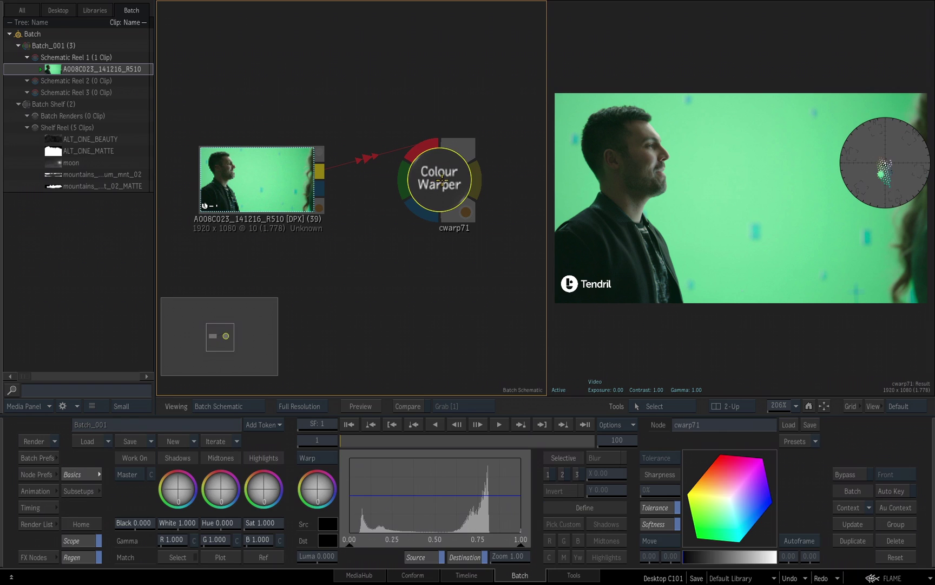
click(37, 458)
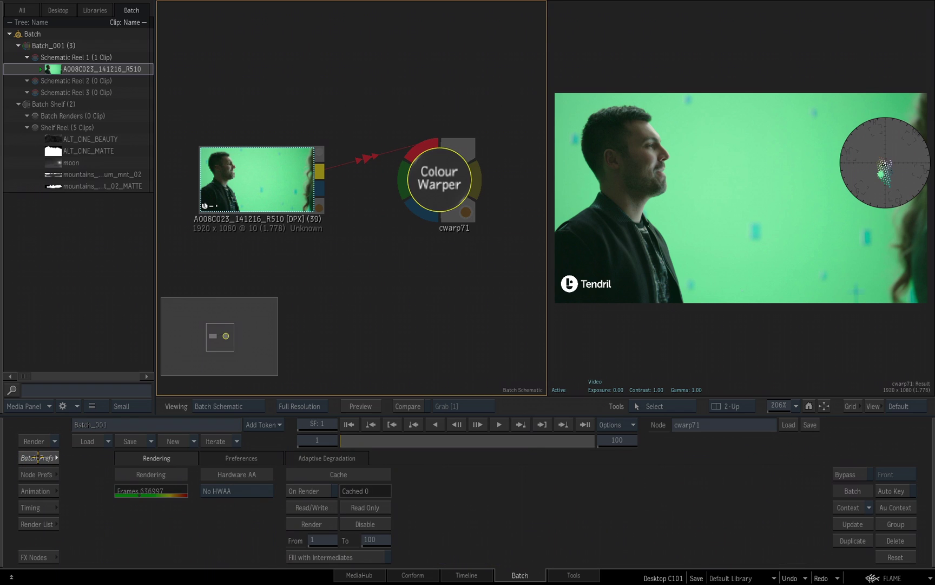
click(226, 456)
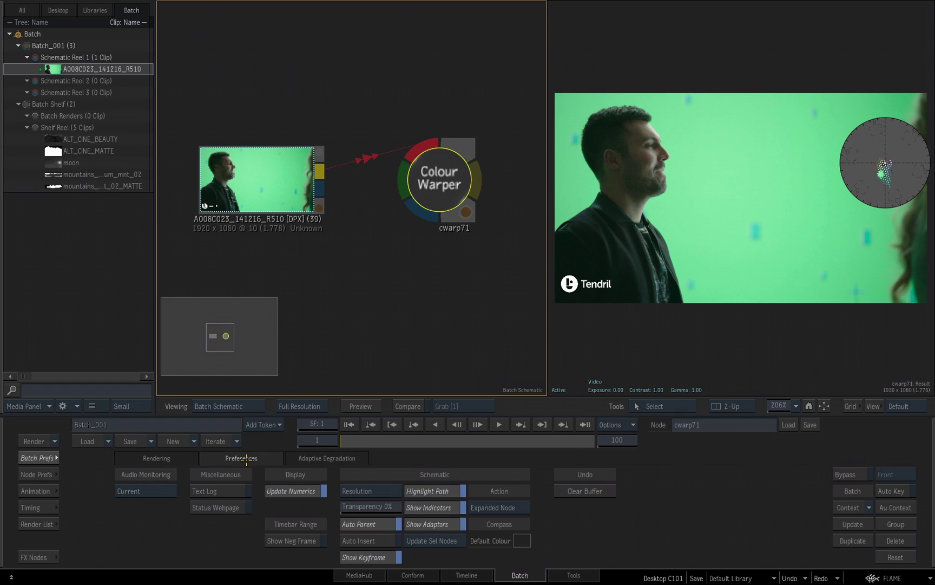
click(160, 459)
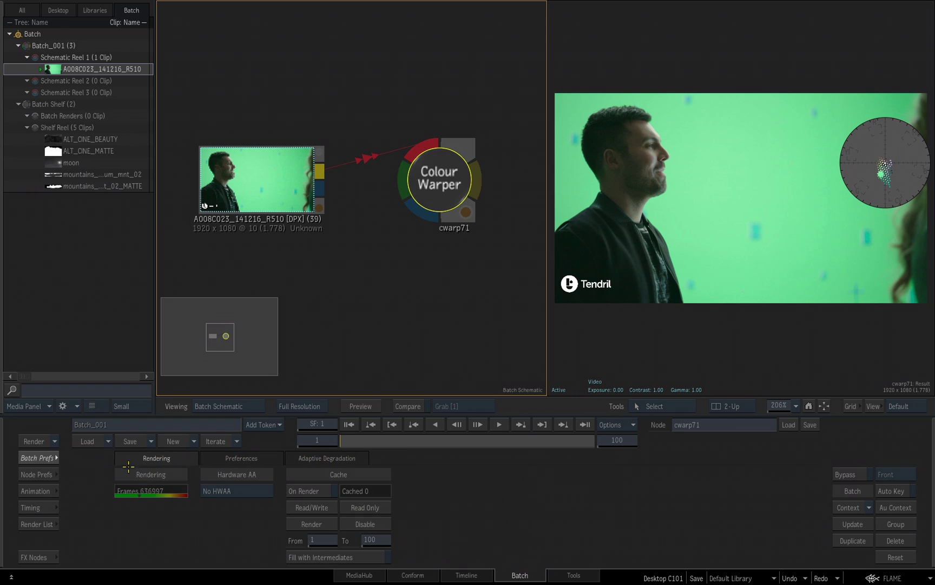
click(26, 458)
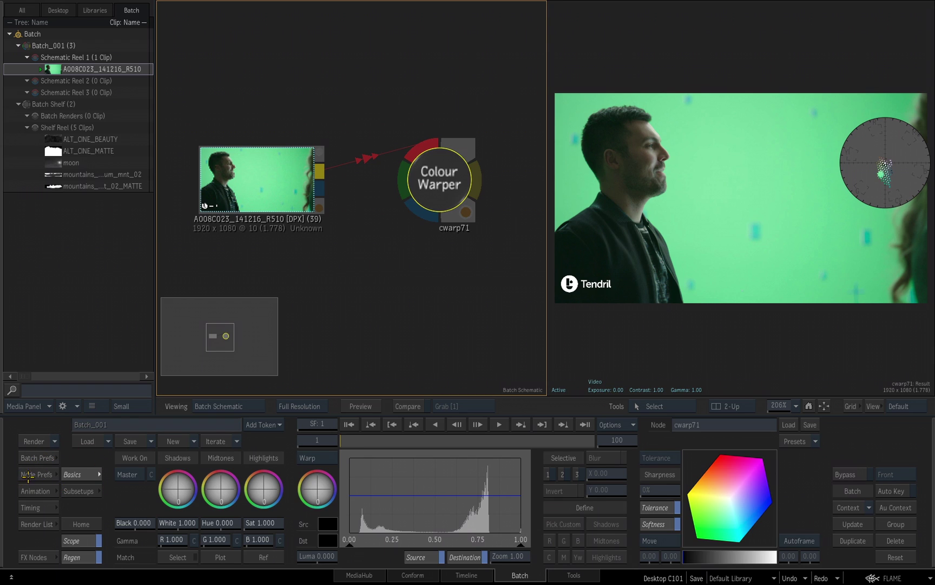
click(31, 474)
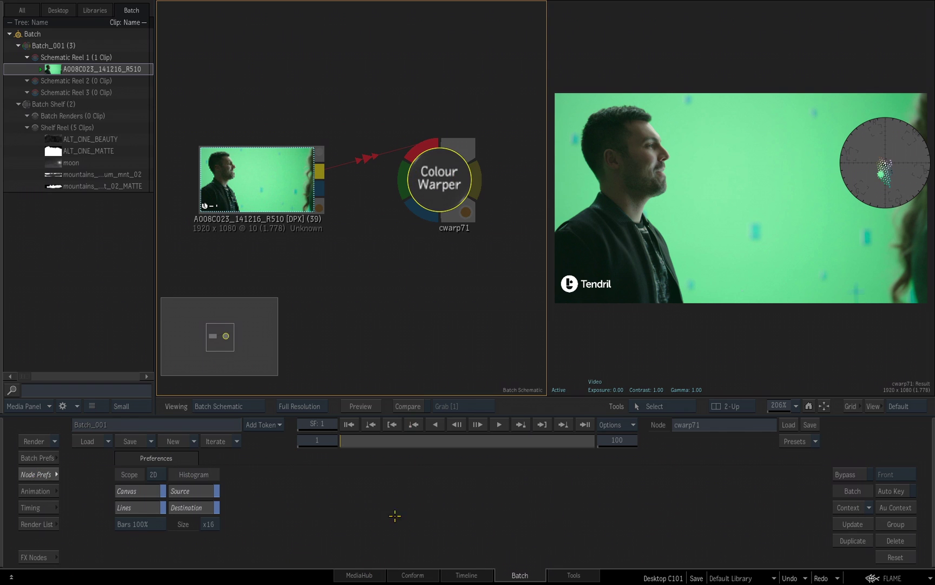
click(36, 474)
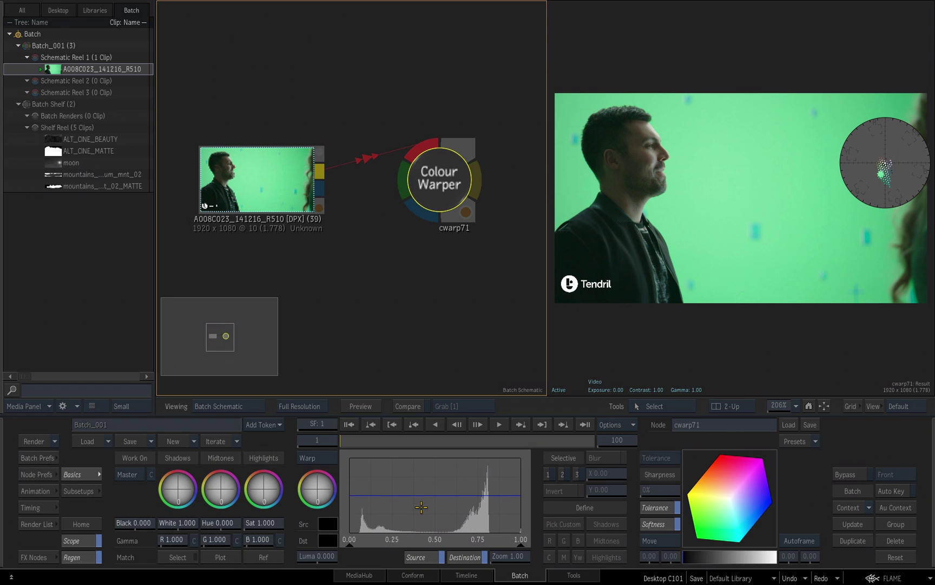
Look through the Animation, Timing, Render List and Batch Prefs views, then return to Colour Warper controls.
click(33, 489)
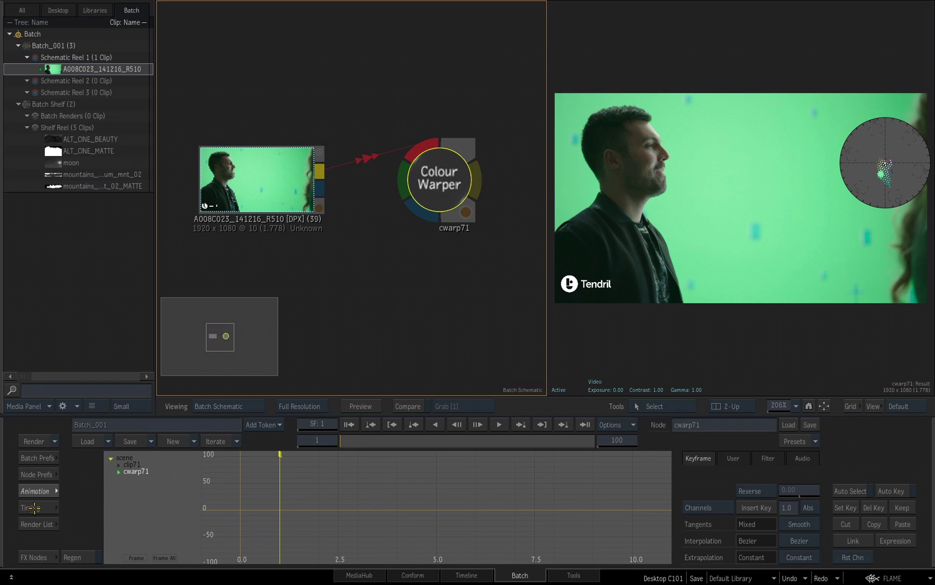
click(34, 507)
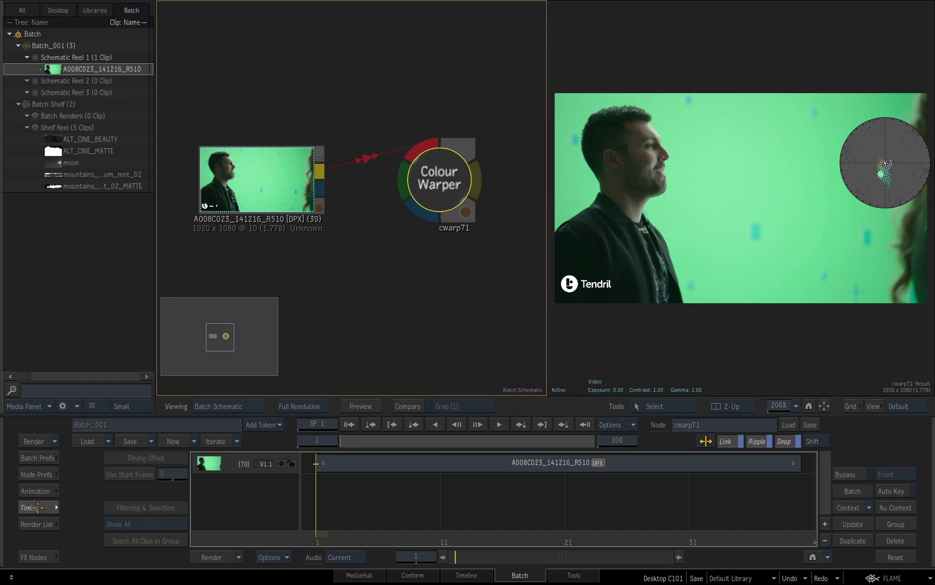
click(37, 475)
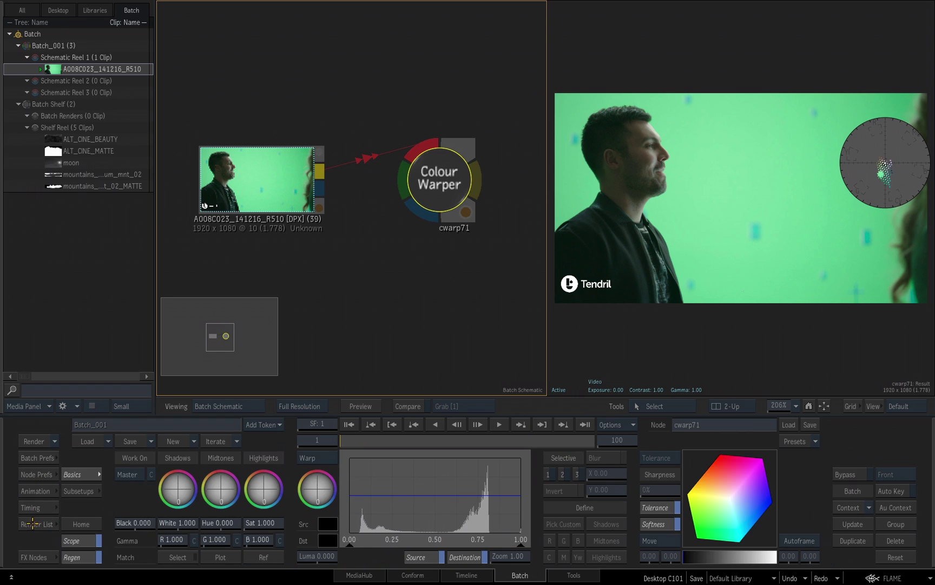
click(33, 523)
click(37, 508)
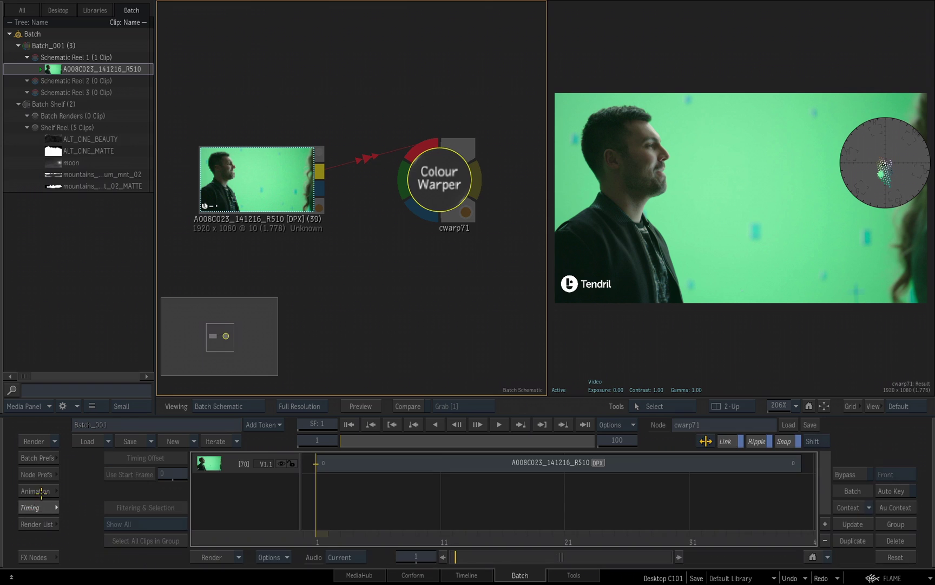
click(36, 490)
click(37, 458)
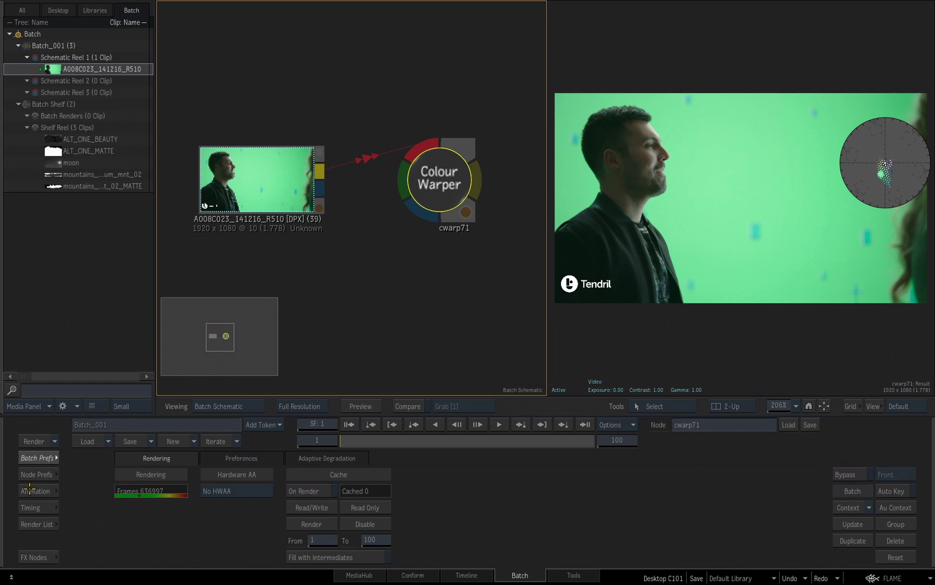
click(43, 457)
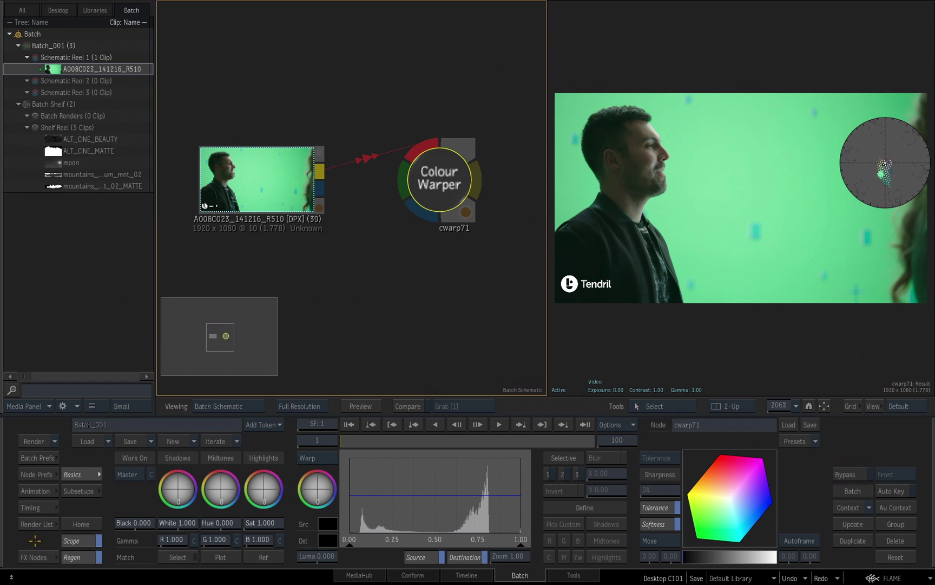
Compare the clip's media settings with cwarp71's, finishing with the Colour Warper selected for editing.
click(253, 178)
click(434, 180)
click(261, 185)
click(449, 186)
mouse_move(391, 92)
mouse_down()
mouse_move(381, 161)
mouse_move(347, 249)
mouse_up()
drag(405, 97, 382, 230)
drag(382, 231, 382, 232)
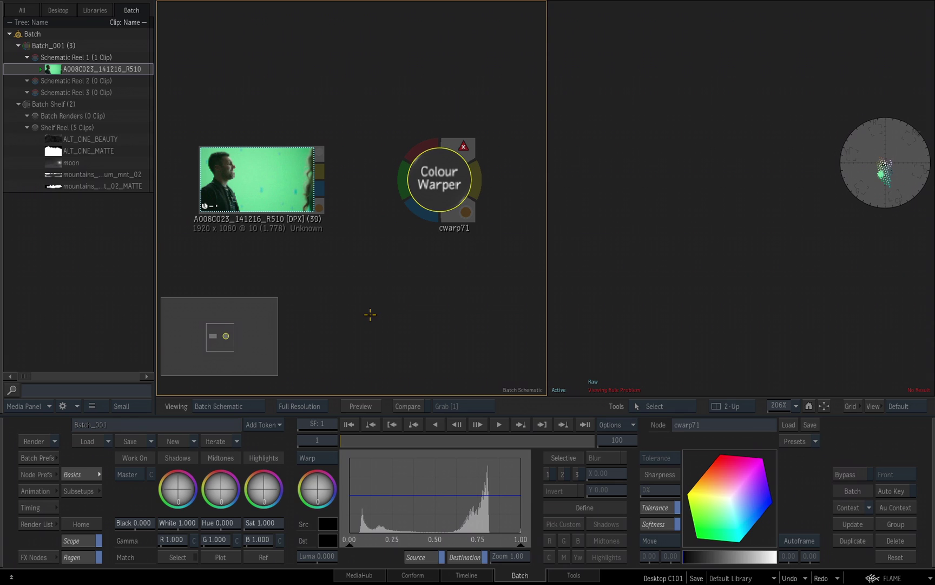
mouse_move(445, 185)
mouse_down()
mouse_move(463, 164)
mouse_move(464, 179)
mouse_move(416, 203)
mouse_move(408, 194)
mouse_move(428, 192)
mouse_move(357, 186)
mouse_move(459, 179)
mouse_up()
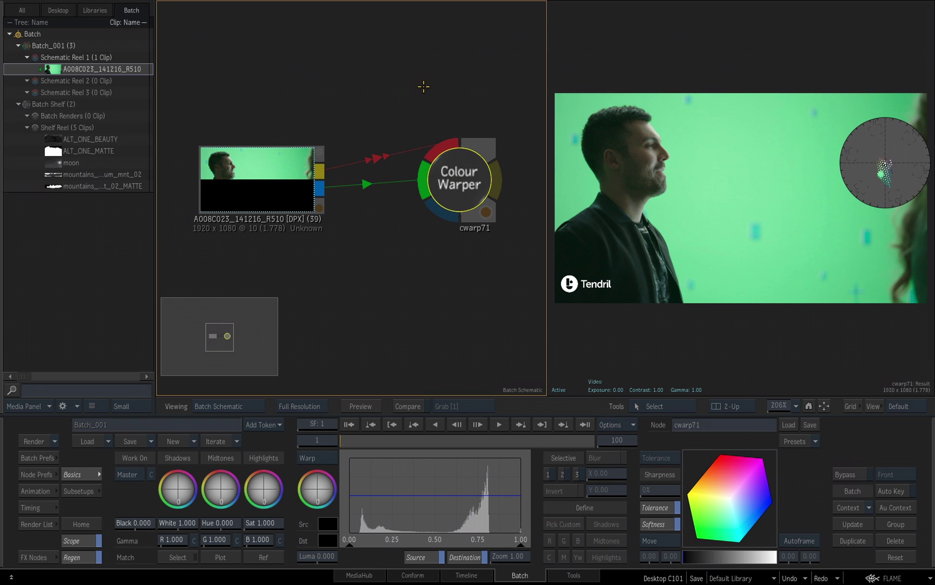
drag(370, 253, 370, 257)
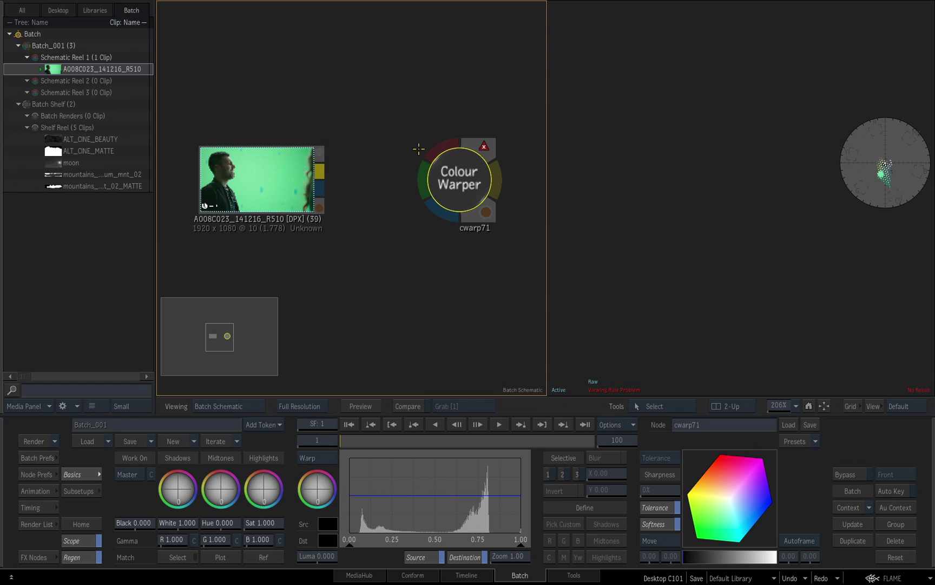
click(448, 142)
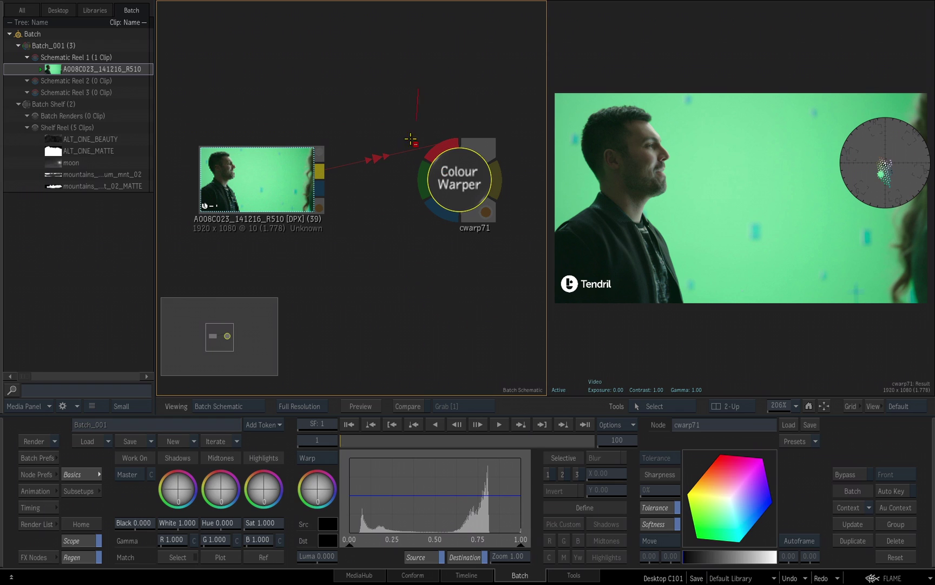
drag(411, 139, 407, 163)
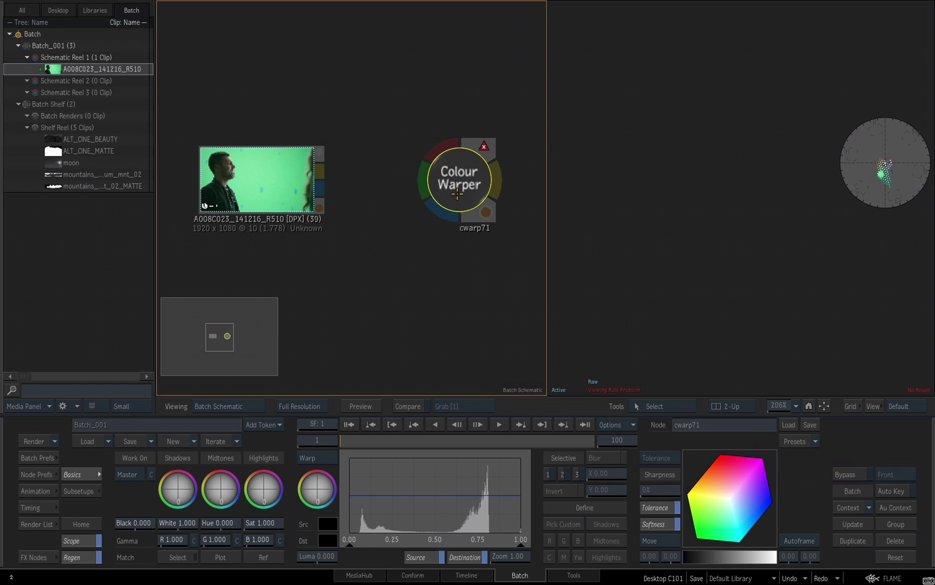
drag(453, 186, 462, 168)
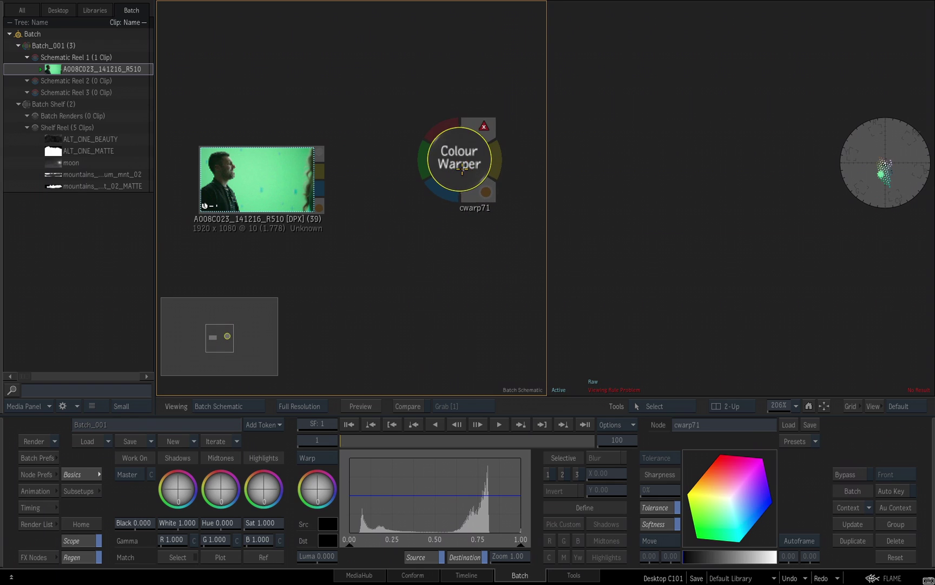
mouse_move(462, 168)
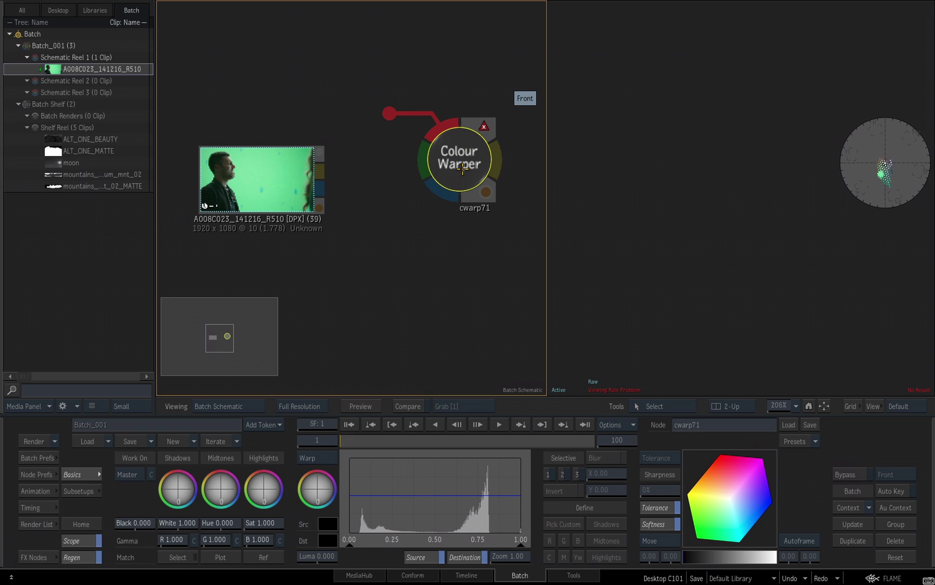
drag(463, 168, 459, 177)
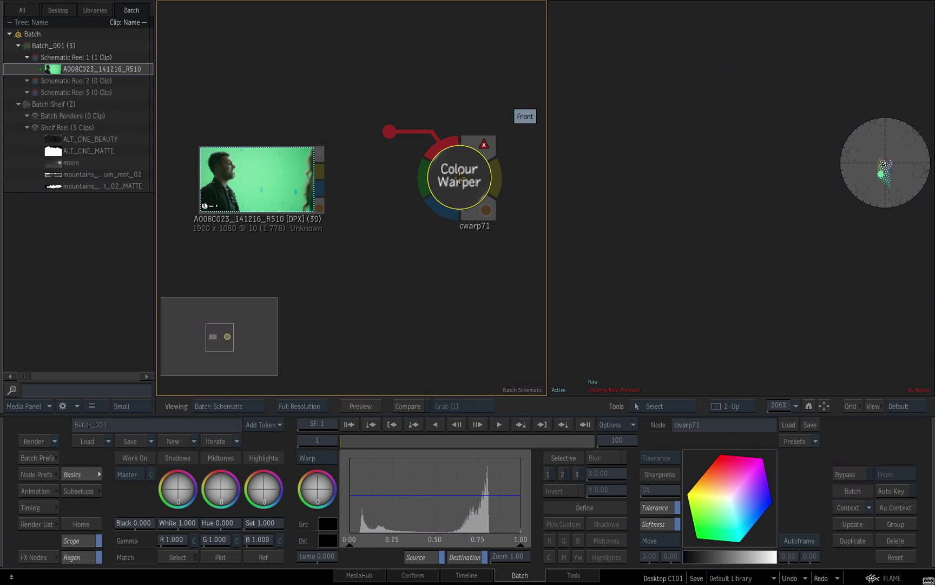
drag(459, 177, 460, 178)
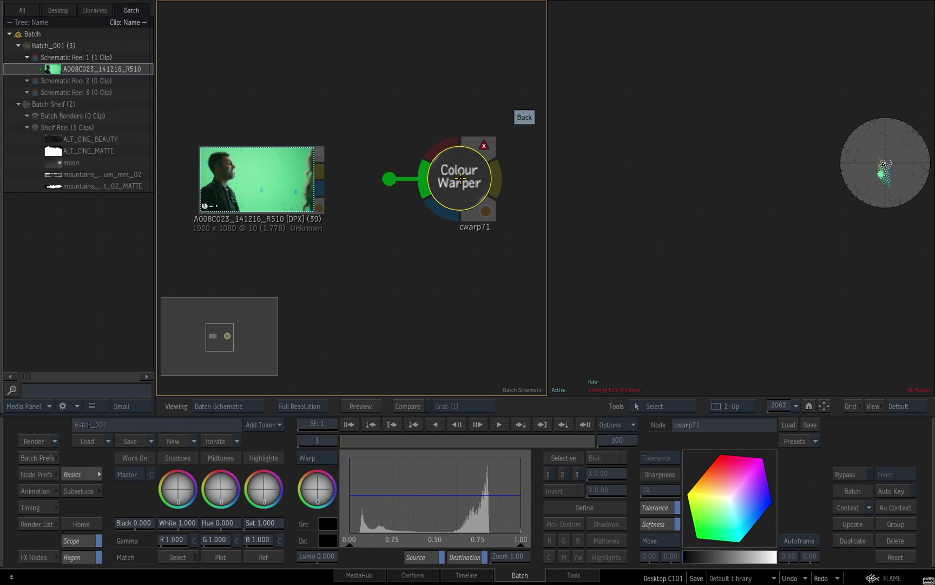
drag(461, 178, 461, 180)
click(461, 179)
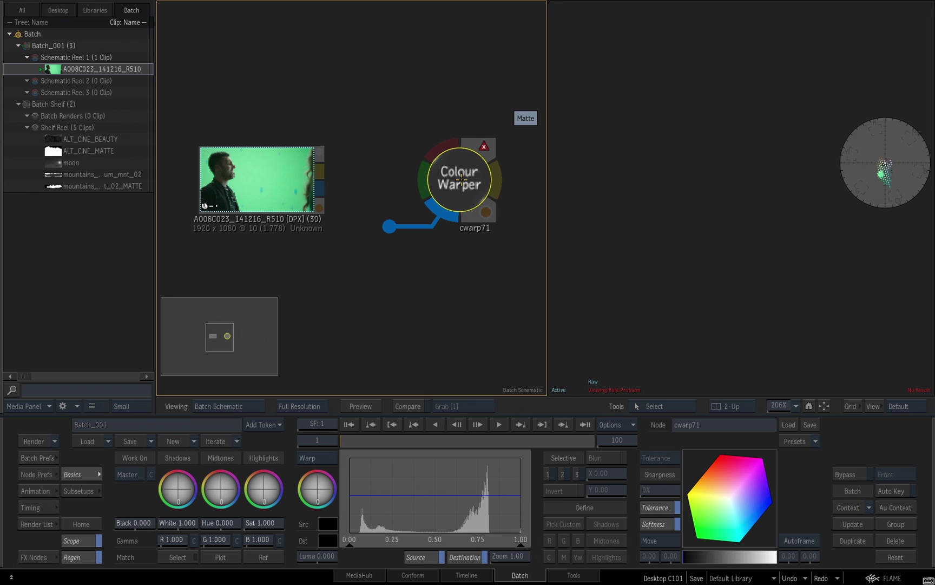
drag(460, 178, 462, 181)
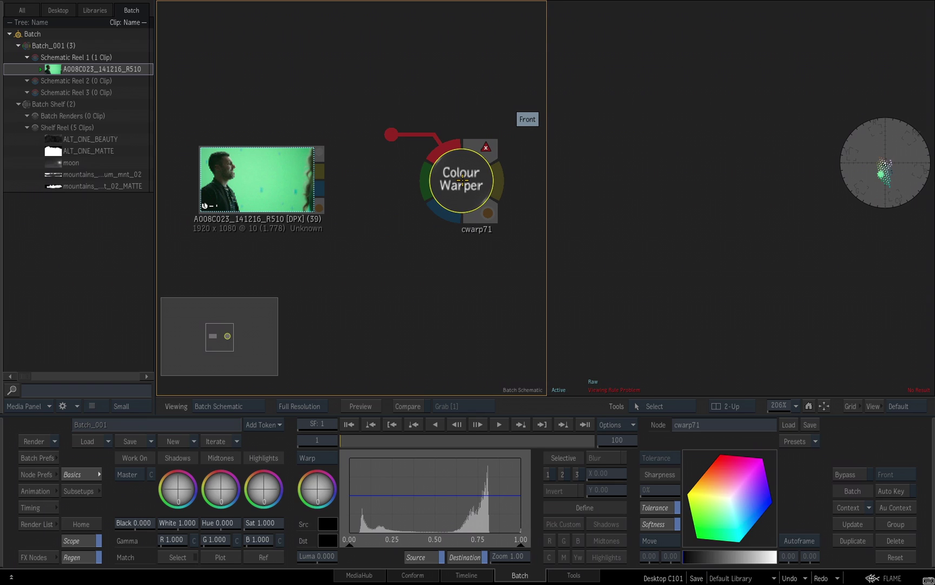
mouse_move(463, 180)
mouse_down()
mouse_move(418, 215)
mouse_move(455, 193)
mouse_up()
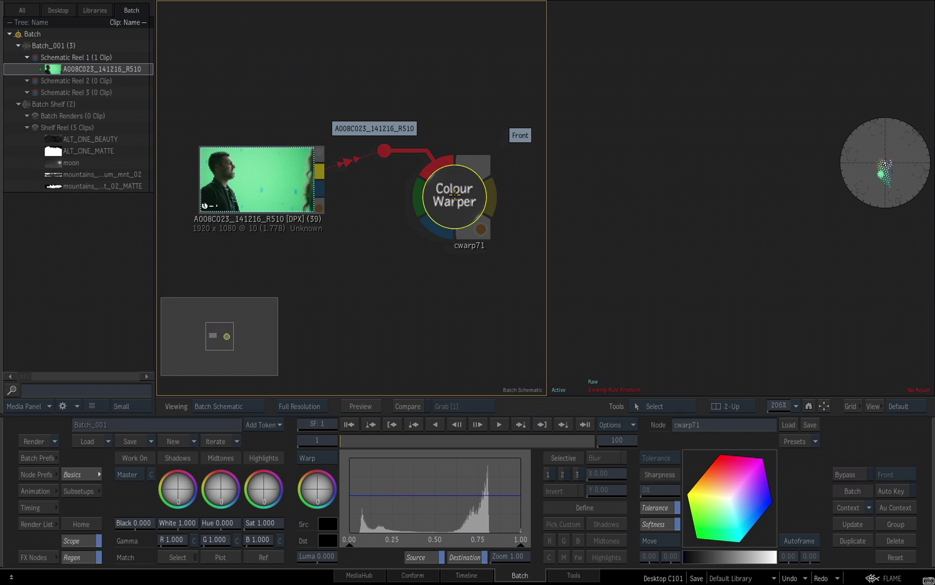
drag(455, 194, 443, 153)
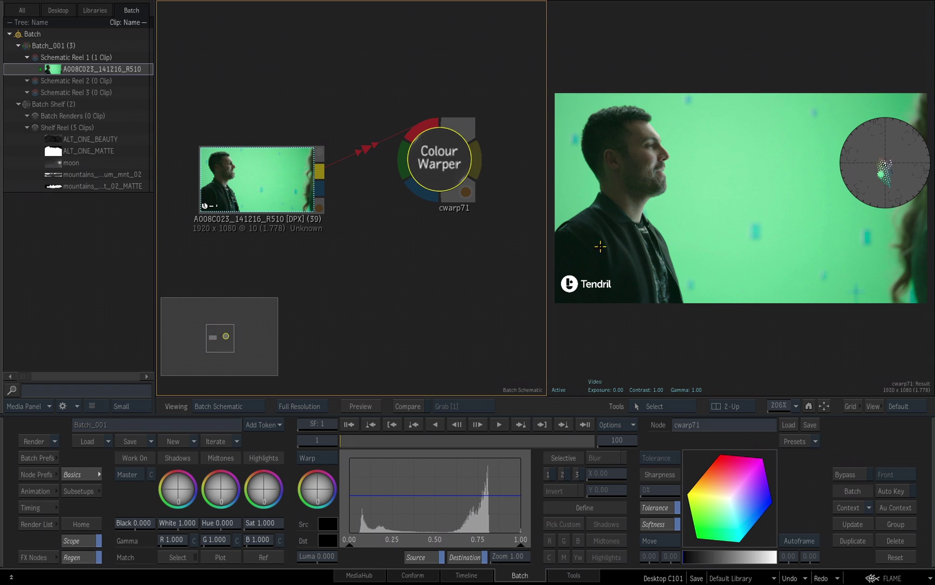
Warp cwarp71's shadows toward blue (Hue -32.083, Sat 0.145) and set Black to -0.340.
mouse_move(440, 153)
mouse_down()
mouse_move(440, 193)
mouse_move(440, 173)
mouse_up()
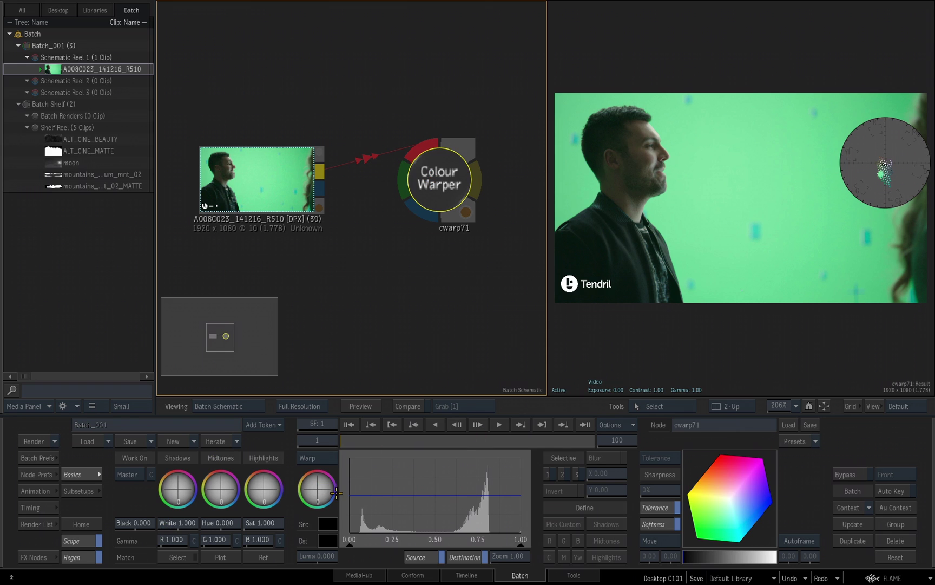
drag(334, 493, 334, 493)
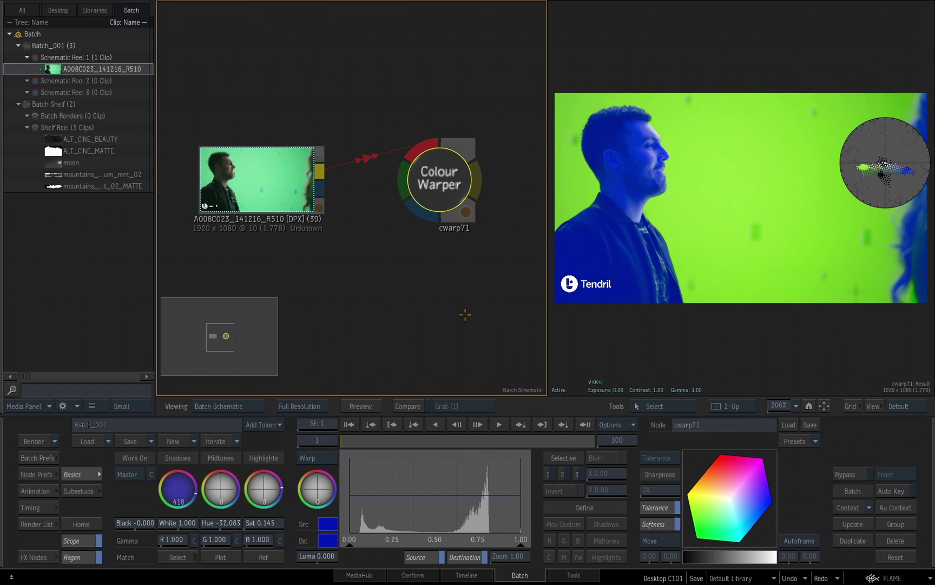
drag(134, 521, 120, 523)
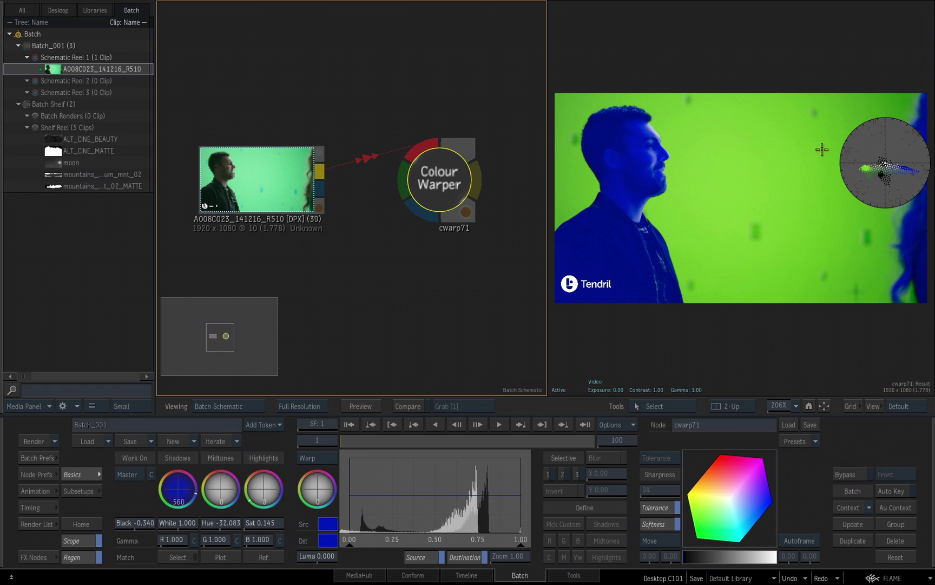
Add a Gradient node (gradient72) below cwarp71 and connect it to the Colour Warper's matte input.
click(58, 553)
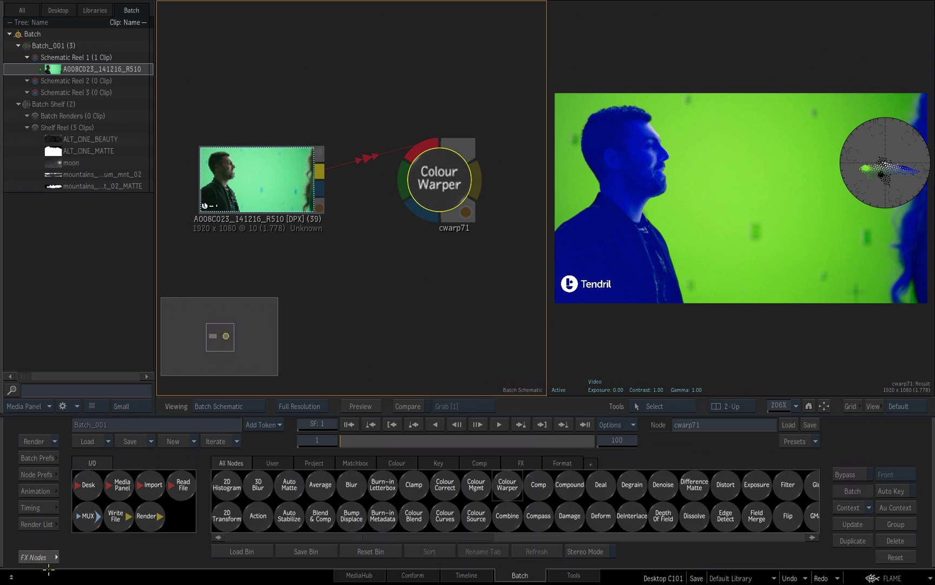
key(g)
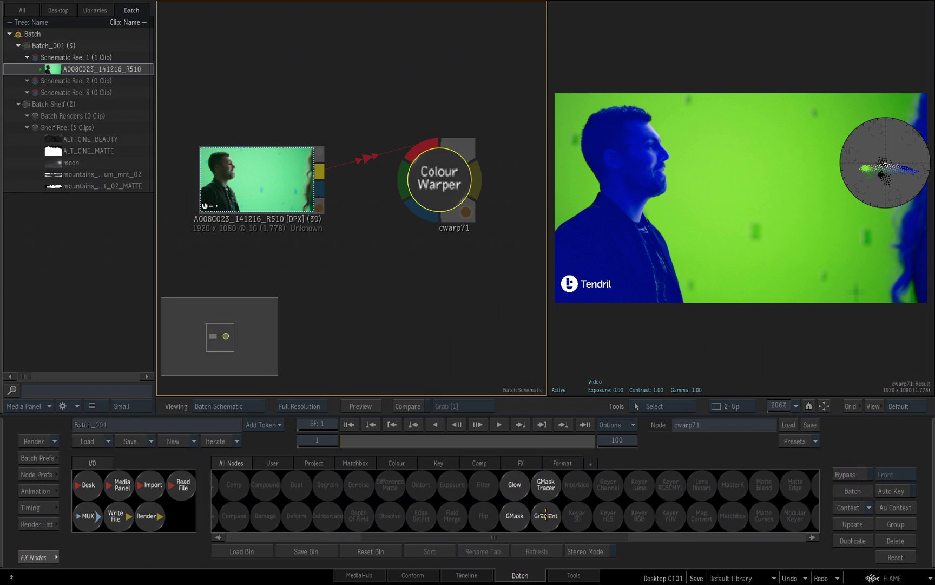
click(545, 513)
click(369, 236)
drag(369, 237, 358, 288)
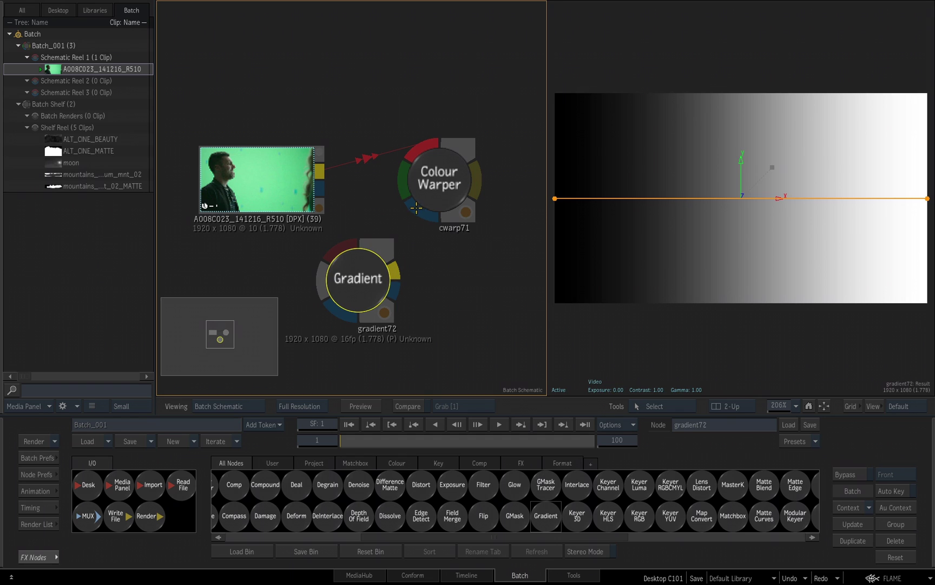
click(417, 207)
click(437, 174)
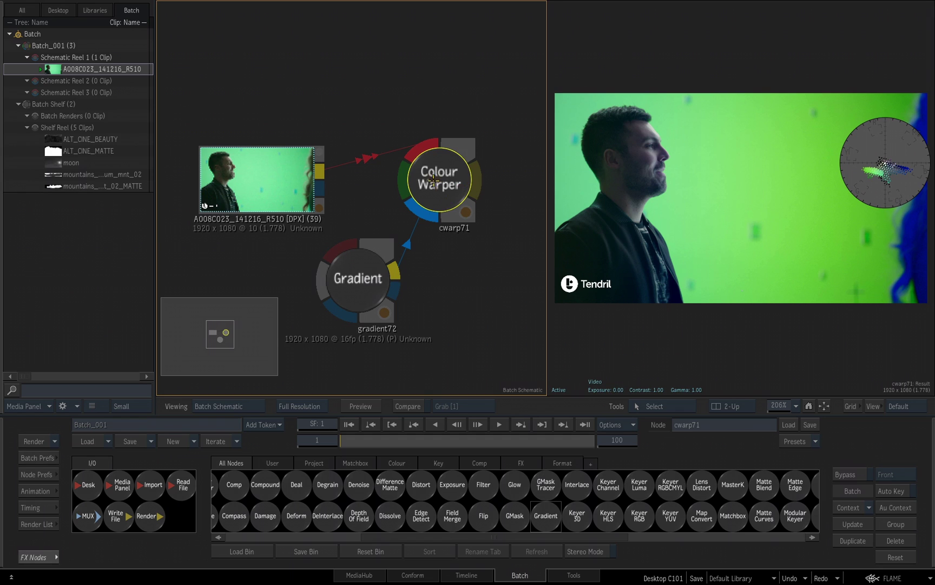
Rearrange gradient72 and cwarp71 into a compact layout with the schematic zoomed out to 108%.
drag(366, 265, 346, 304)
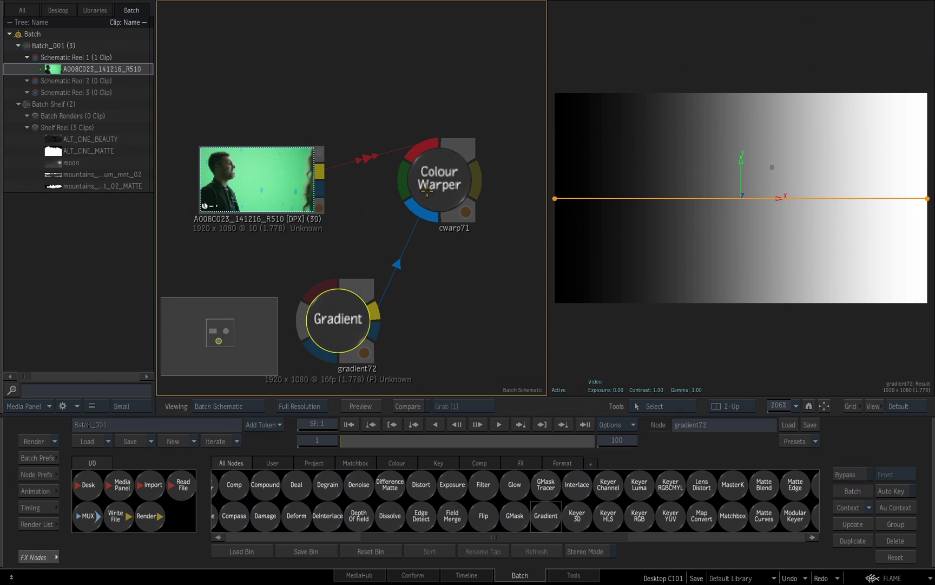
mouse_move(438, 188)
mouse_down()
mouse_move(477, 208)
mouse_move(438, 208)
mouse_up()
drag(448, 283, 378, 317)
drag(435, 184, 446, 184)
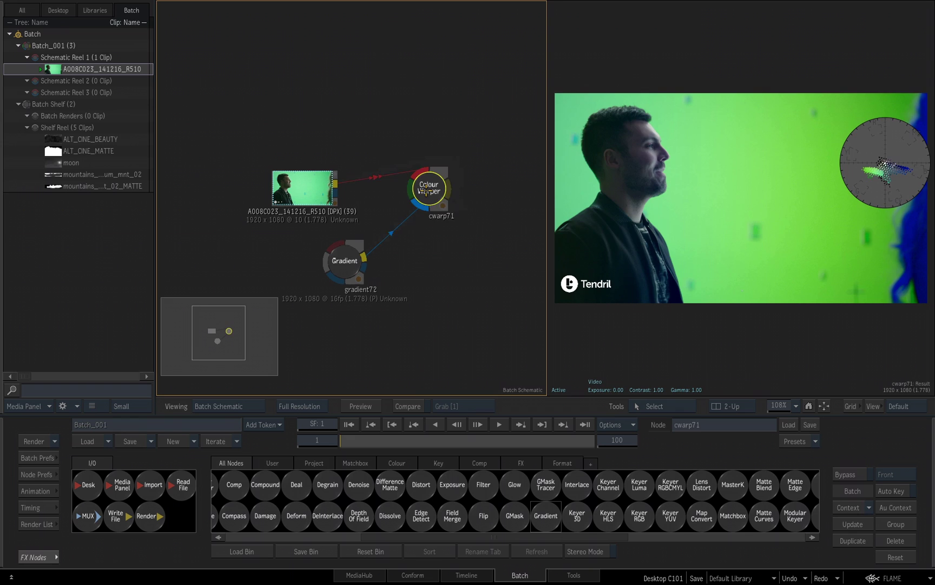
click(341, 258)
drag(339, 255, 350, 266)
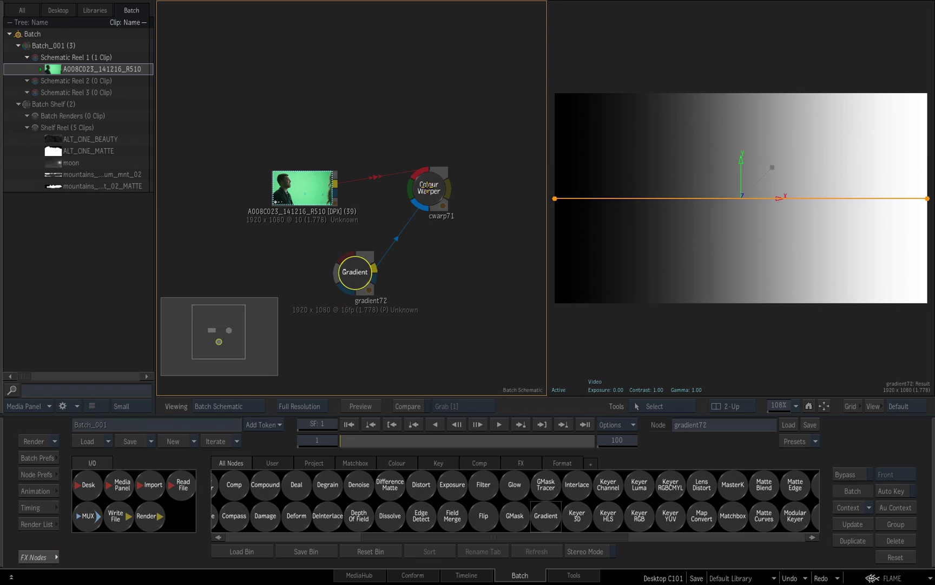
mouse_move(426, 189)
mouse_down()
mouse_move(445, 187)
mouse_move(436, 191)
mouse_up()
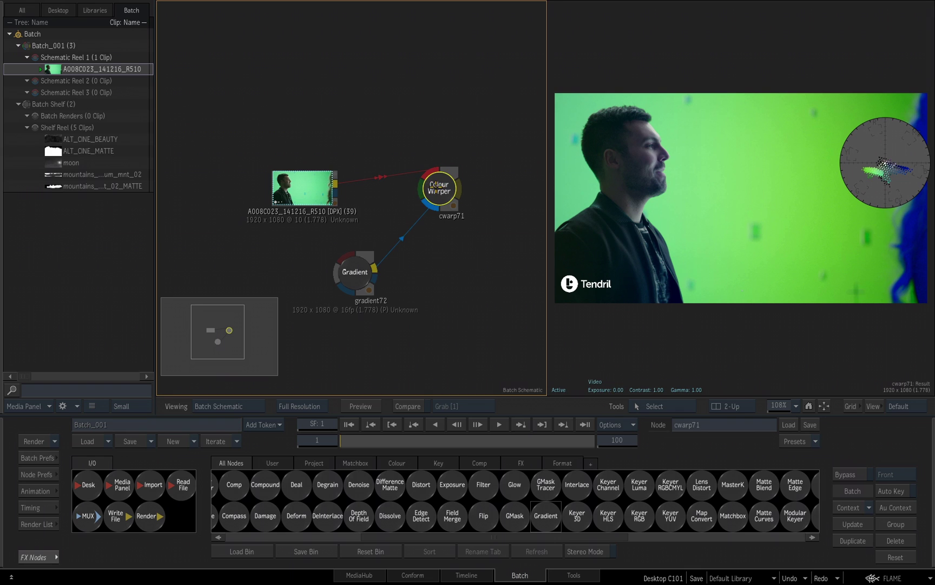
Assign cwarp71 to Context 1 through its Set as Context menu.
right_click(439, 188)
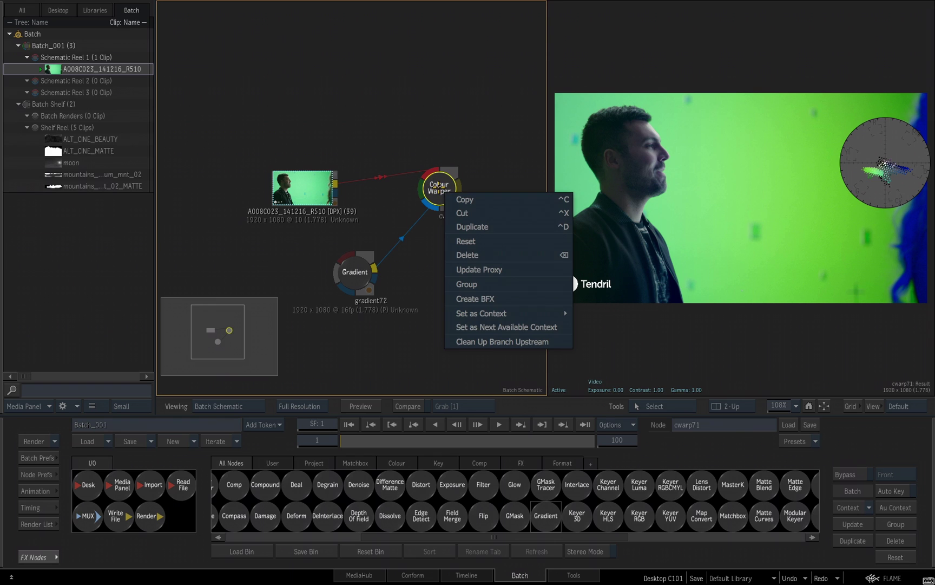
mouse_move(499, 314)
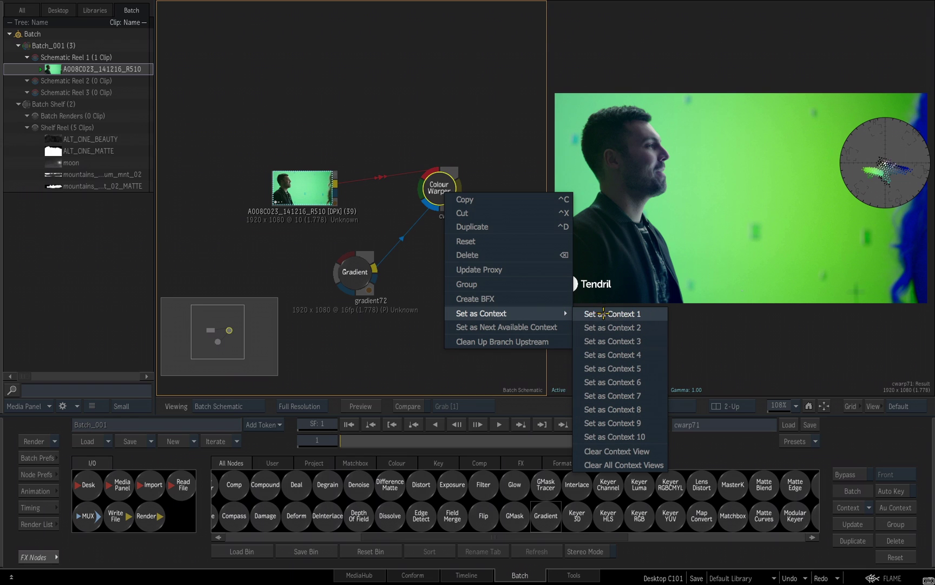
click(610, 314)
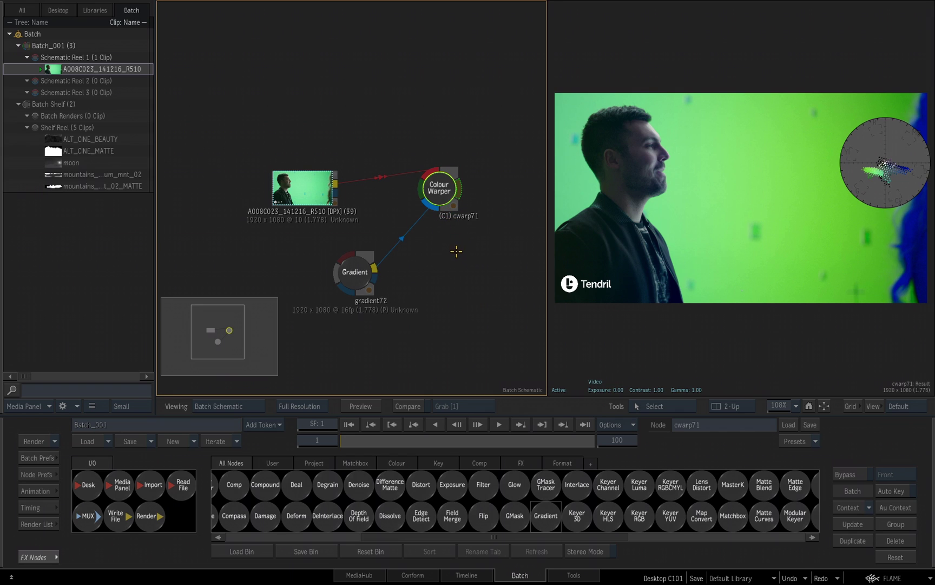
key(ctrl+1)
Show gradient72's black-to-white horizontal ramp in the viewer and open the Viewing list.
click(355, 270)
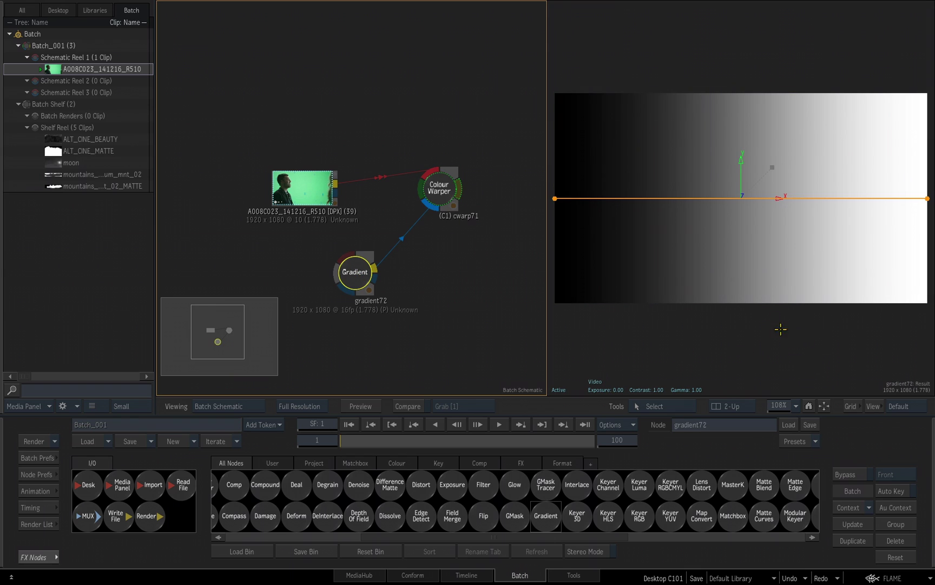
click(727, 328)
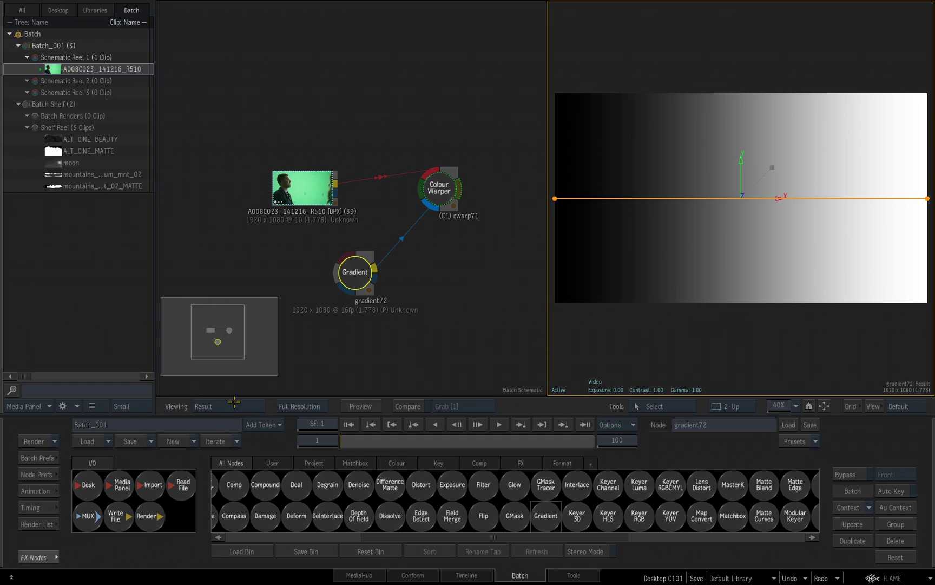
click(245, 406)
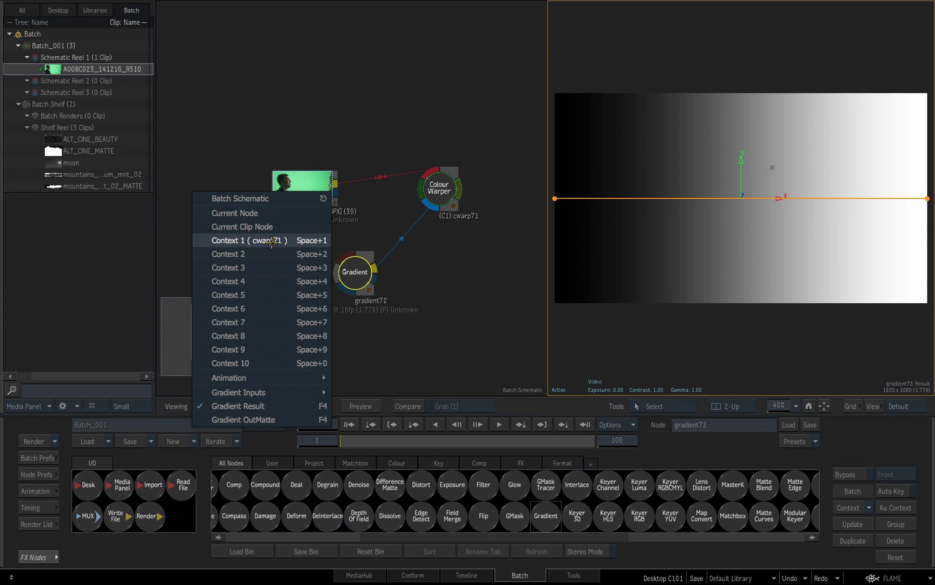
View Context 1 and tilt gradient72's ramp to -1.01° by dragging its left endpoint.
click(274, 242)
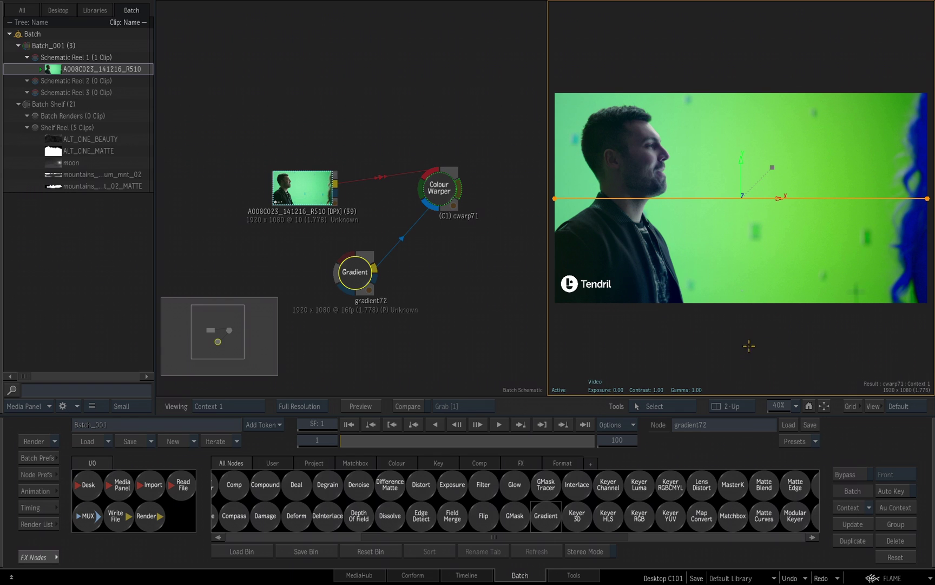
drag(356, 267, 355, 276)
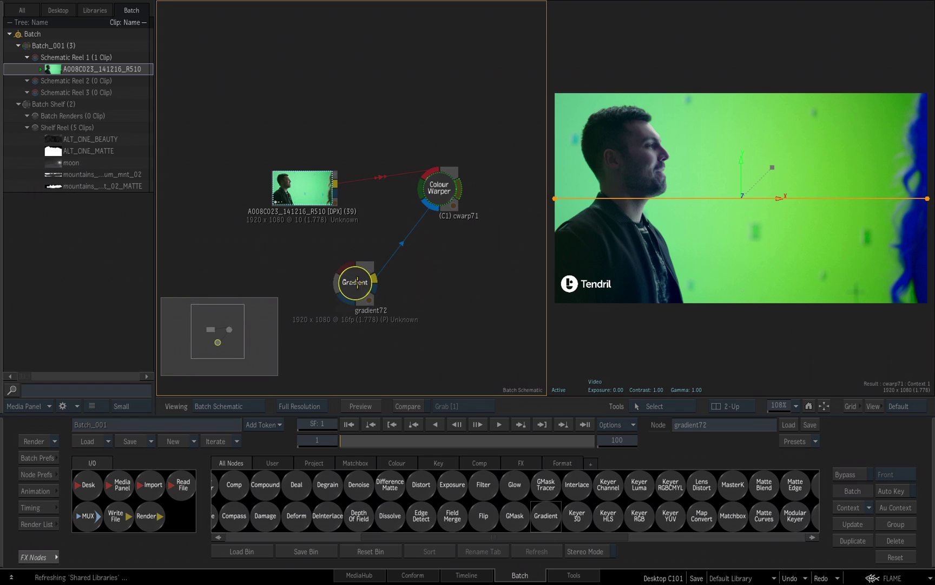
double_click(354, 287)
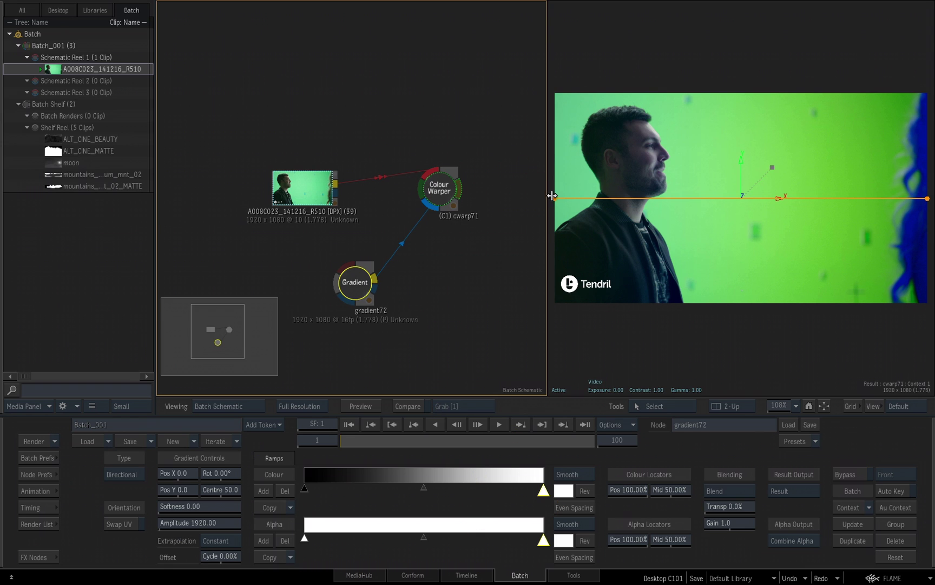
mouse_move(552, 196)
mouse_down()
mouse_move(812, 196)
mouse_move(857, 296)
mouse_move(704, 184)
mouse_move(766, 192)
mouse_move(557, 191)
mouse_up()
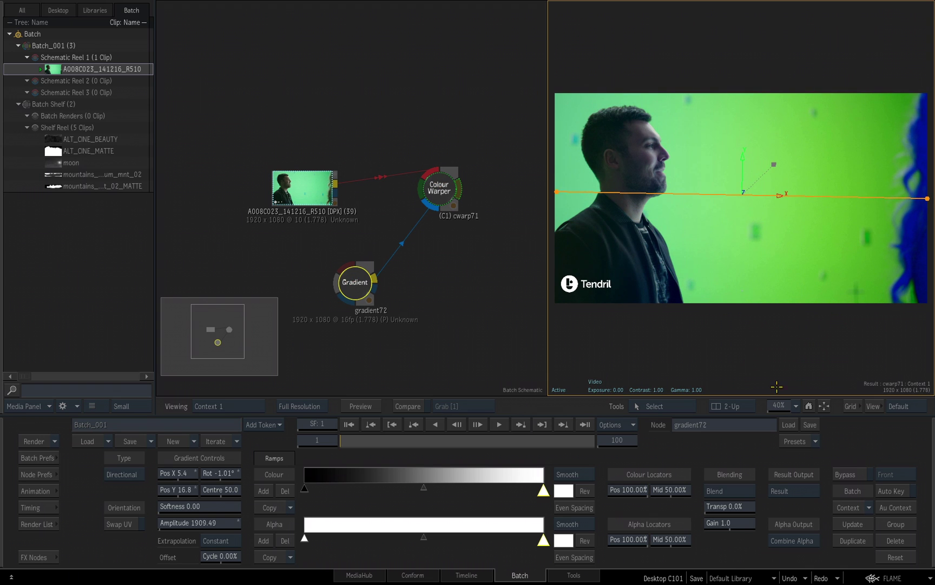
Shift the clip and cwarp71 nodes left, switching between the Gradient and Colour Warper controls.
drag(326, 190, 288, 189)
click(434, 188)
click(359, 280)
drag(445, 183, 424, 194)
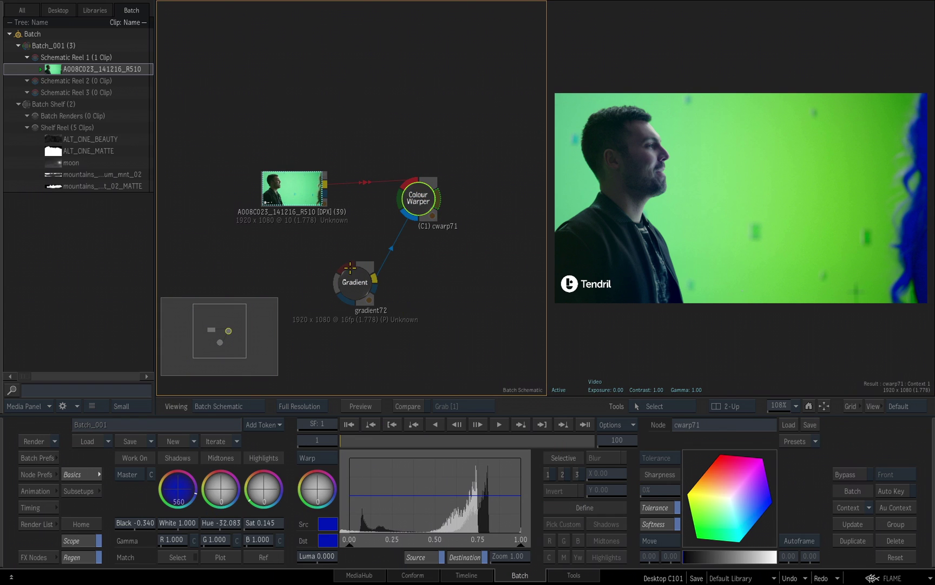
click(351, 269)
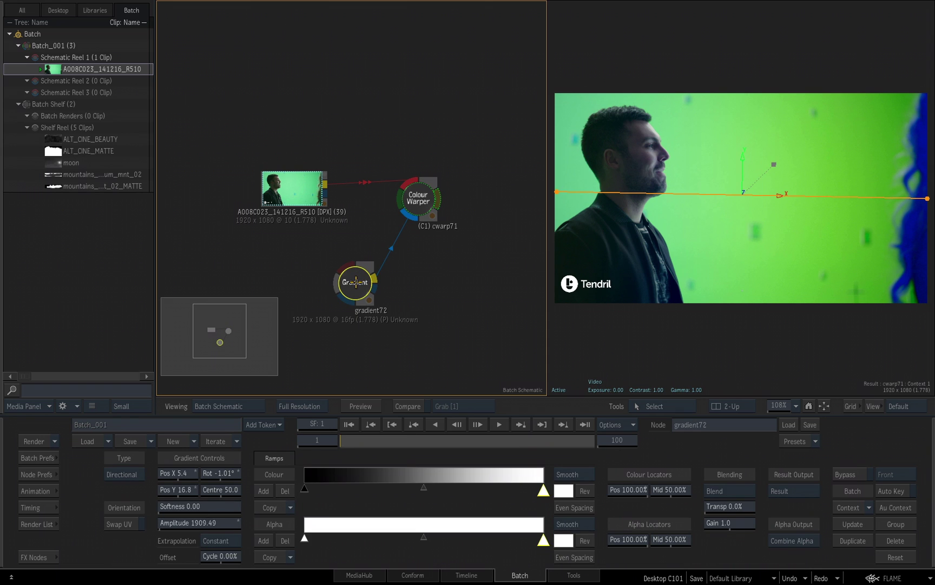
click(419, 211)
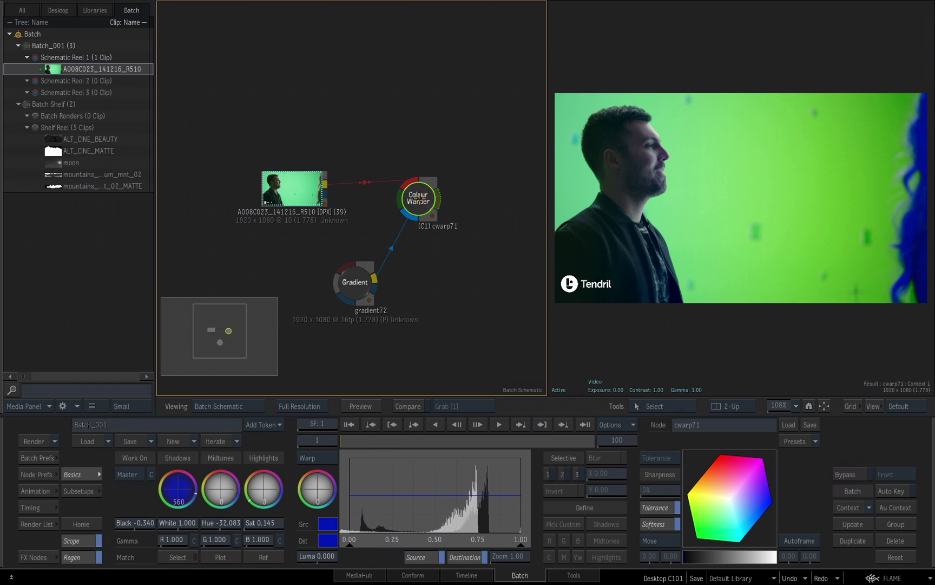
Clear cwarp71's context view and show the Colour Warper result with F4.
right_click(421, 199)
mouse_move(466, 323)
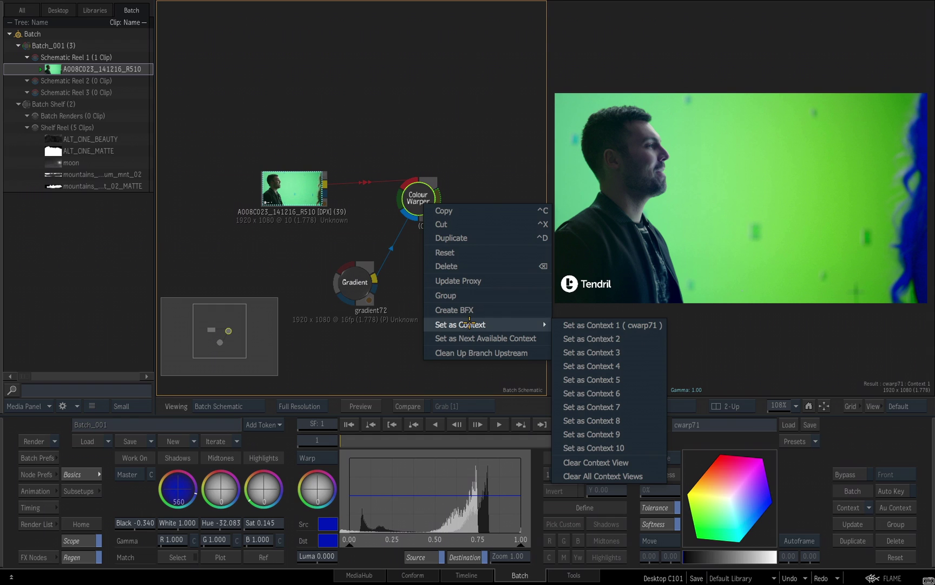
click(603, 464)
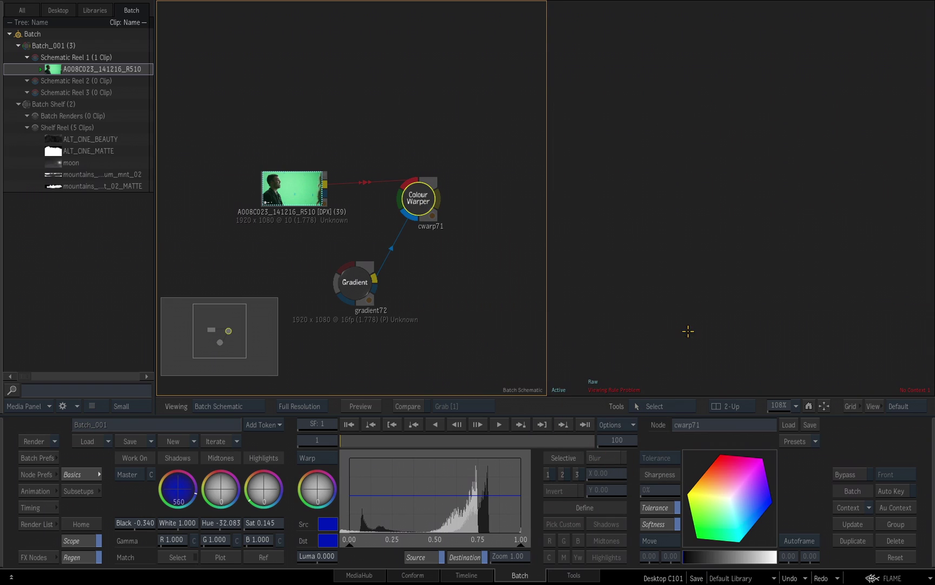
click(695, 299)
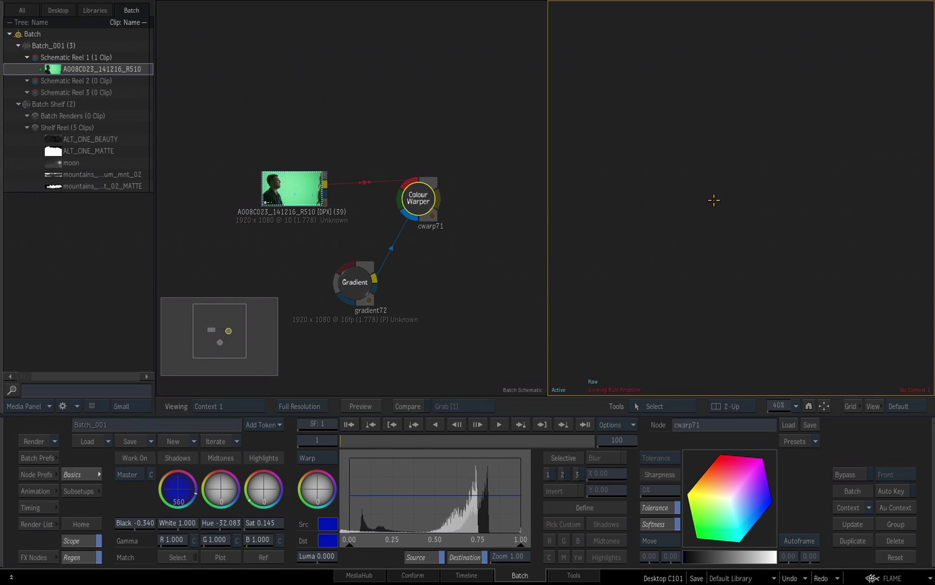
key(F4)
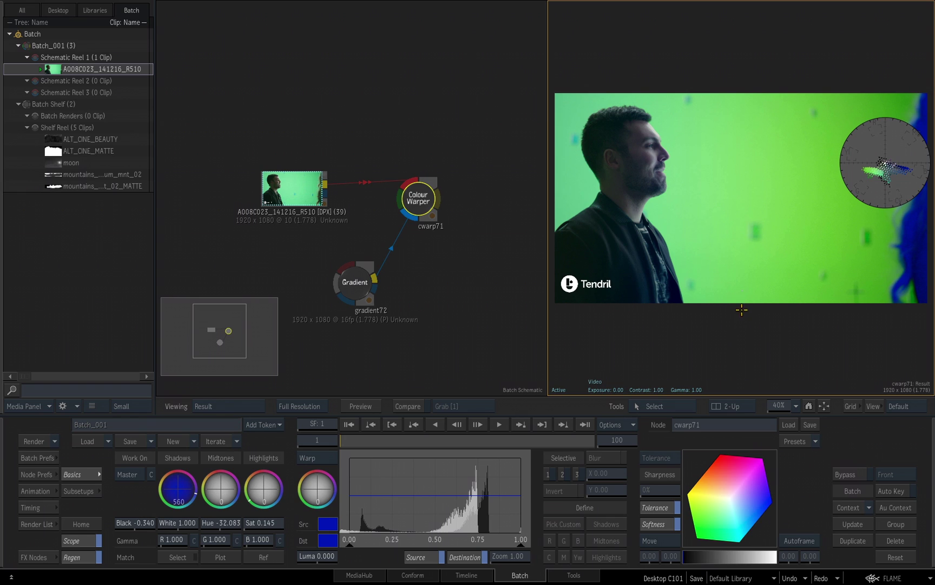
Delete the cwarp71 and gradient72 nodes, leaving the clip node selected.
key(Delete)
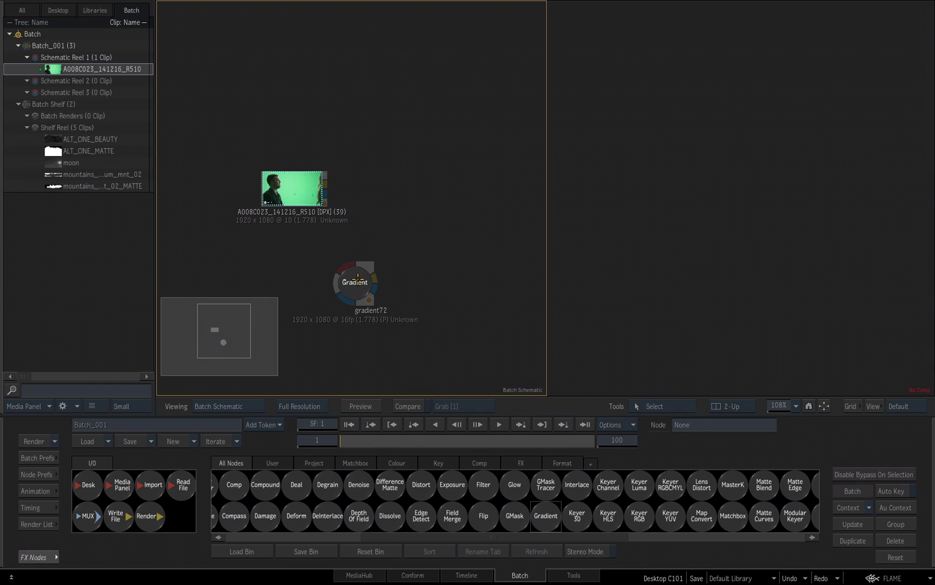
drag(357, 279, 422, 95)
key(Delete)
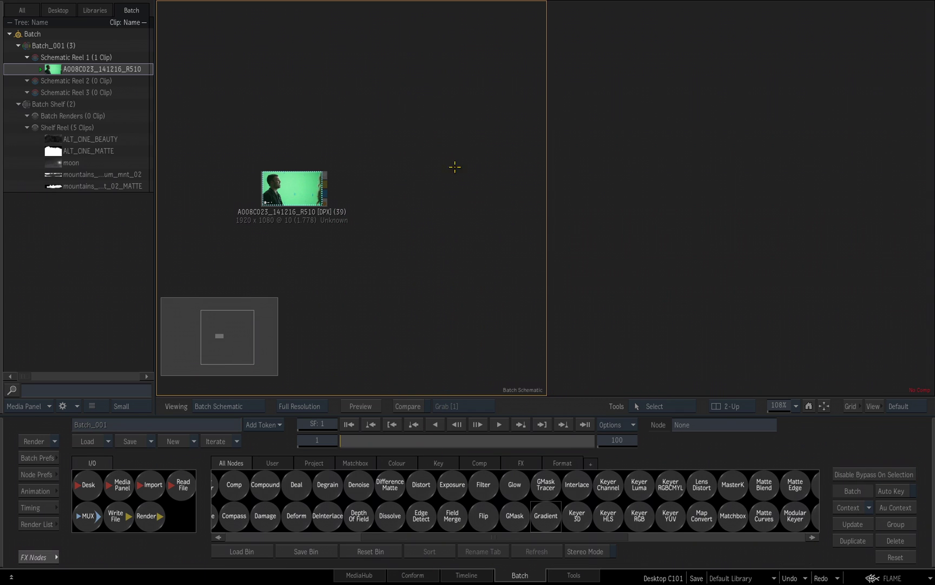
click(292, 188)
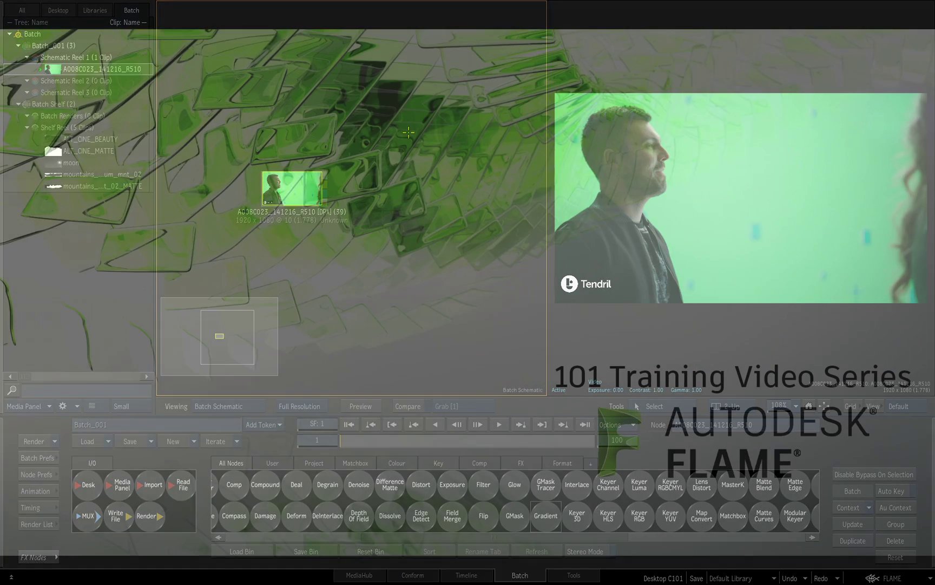